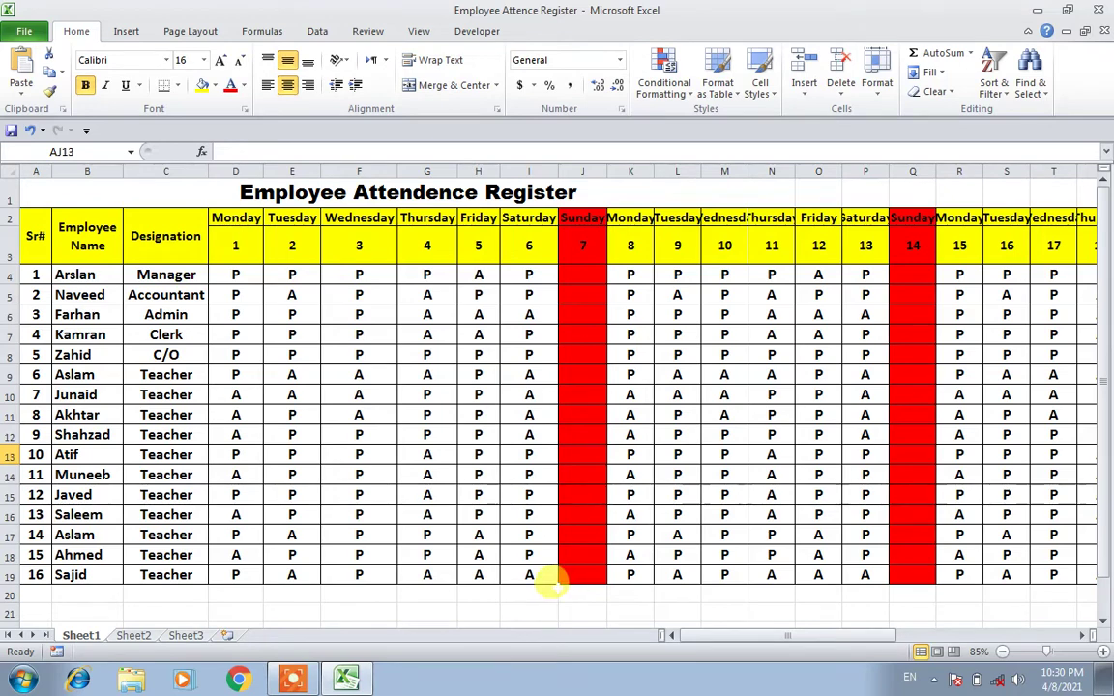
- Review the empty Present, Absent, Off Days, Total Paid Days, Per Day Salary and Total Salary columns
drag(740, 635, 919, 641)
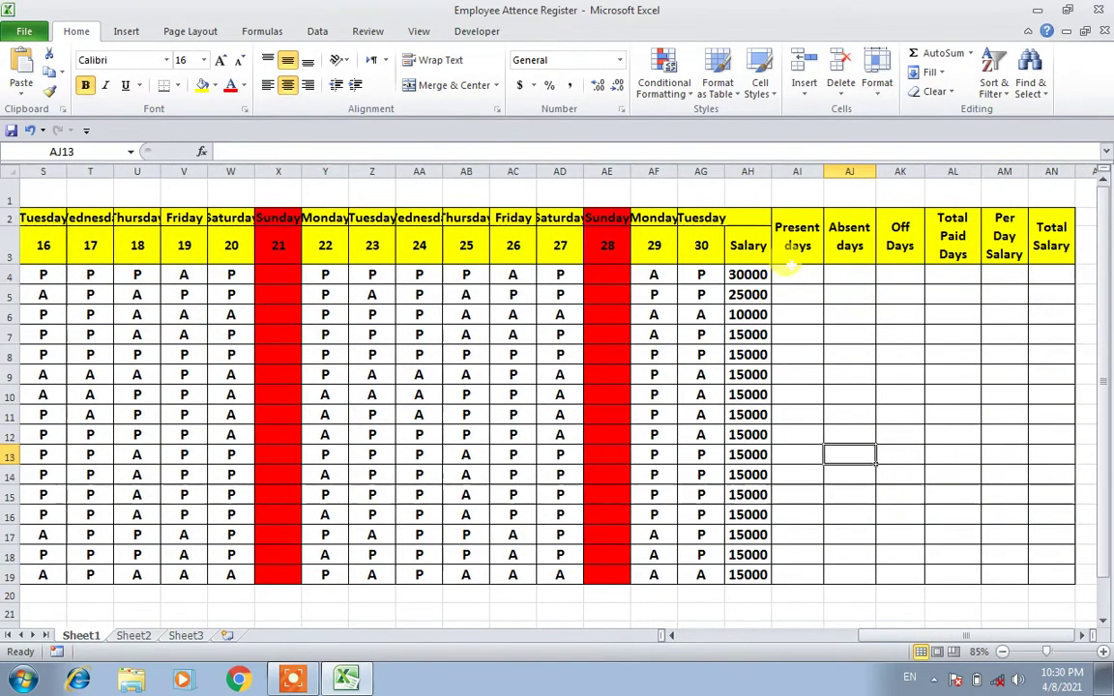
drag(793, 274, 799, 566)
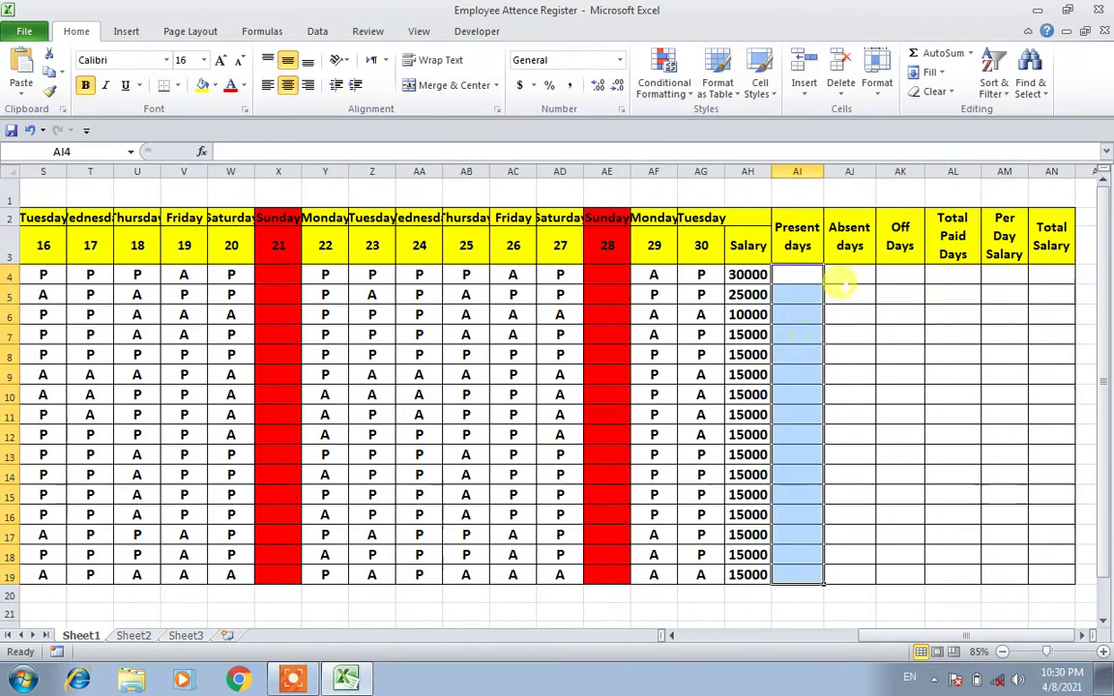
drag(849, 275, 857, 550)
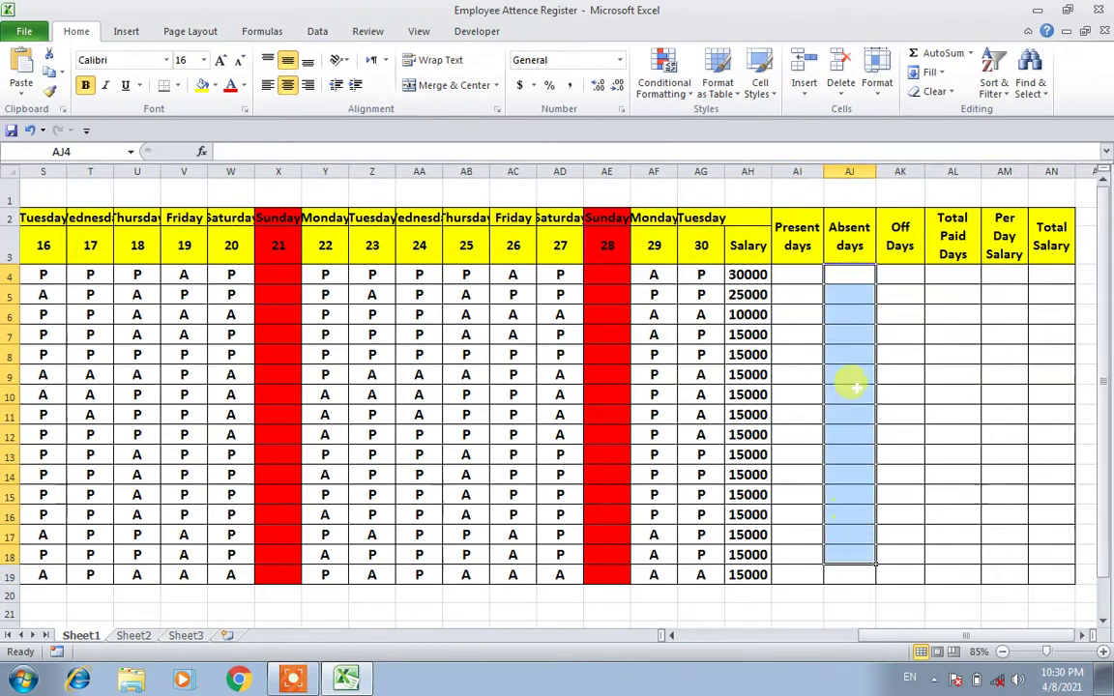
mouse_move(899, 275)
mouse_down()
mouse_move(896, 518)
mouse_move(895, 504)
mouse_up()
click(896, 354)
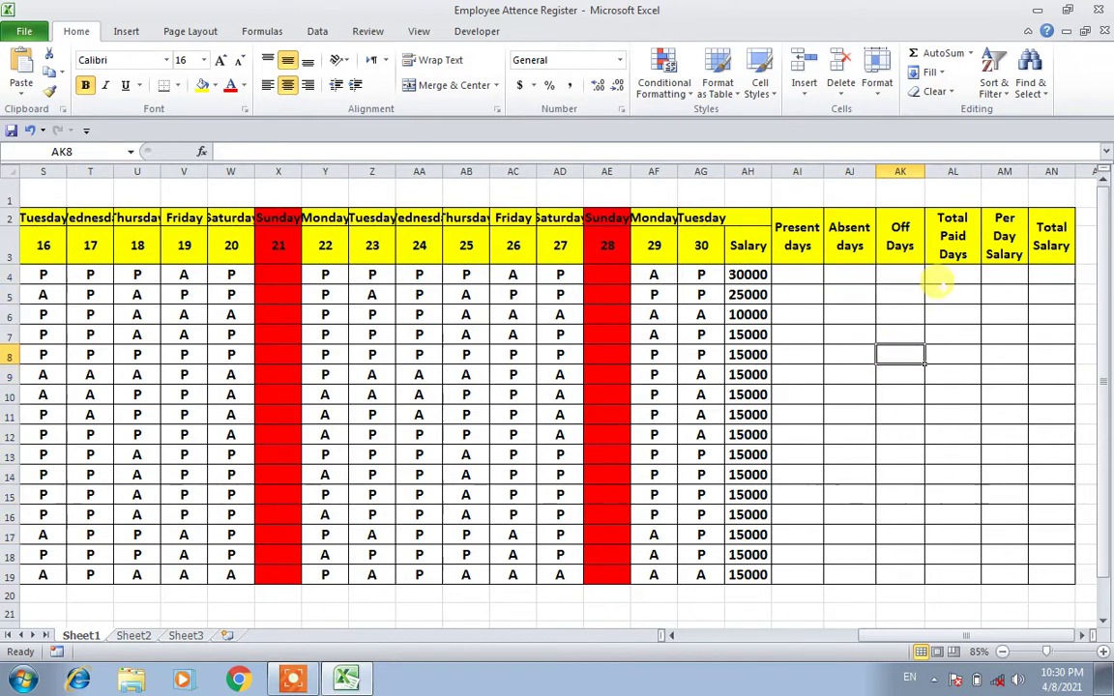
drag(947, 277, 949, 560)
click(934, 431)
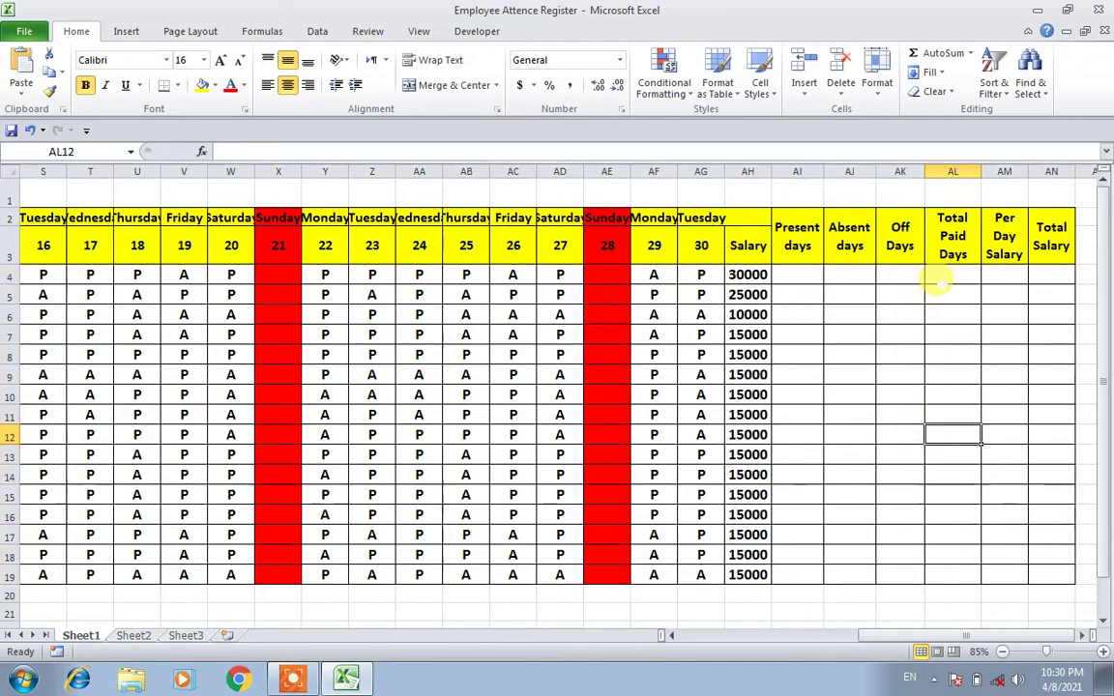
click(1006, 278)
drag(1005, 279, 1006, 507)
drag(1051, 276, 1051, 509)
click(955, 511)
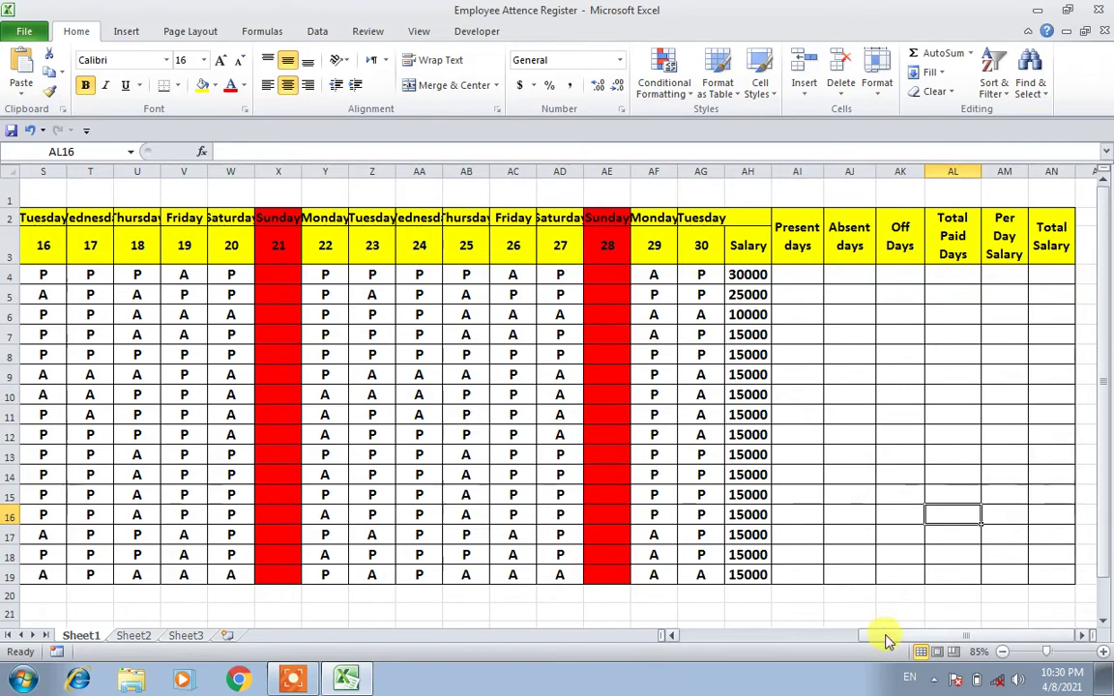
drag(887, 641, 878, 641)
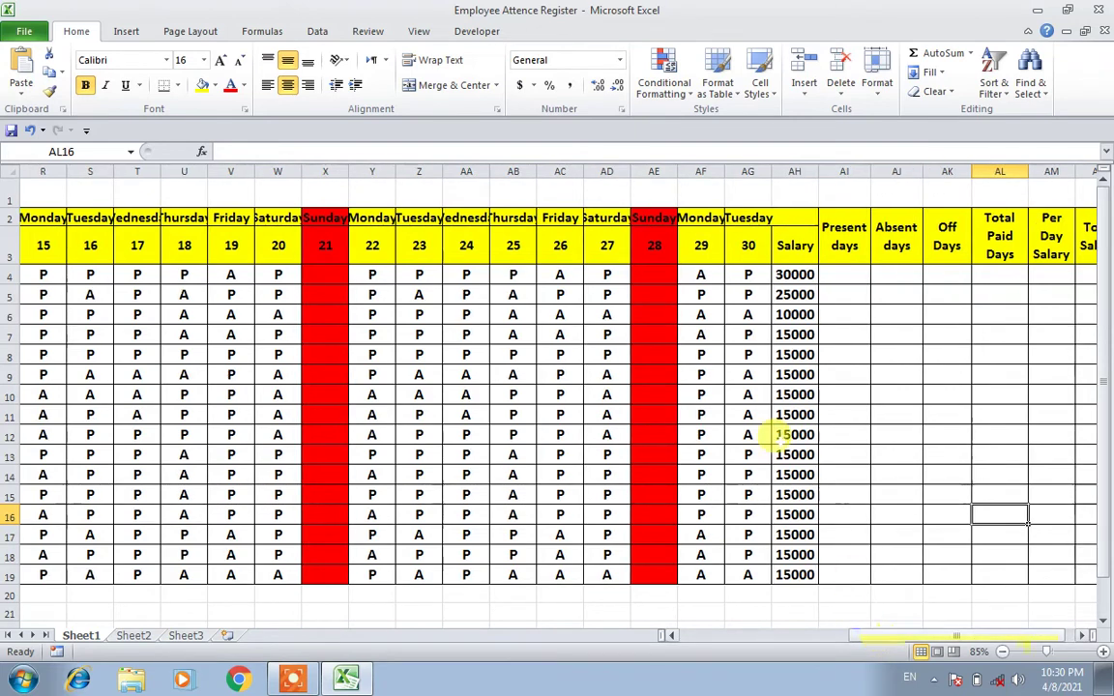
drag(658, 299, 651, 497)
click(853, 557)
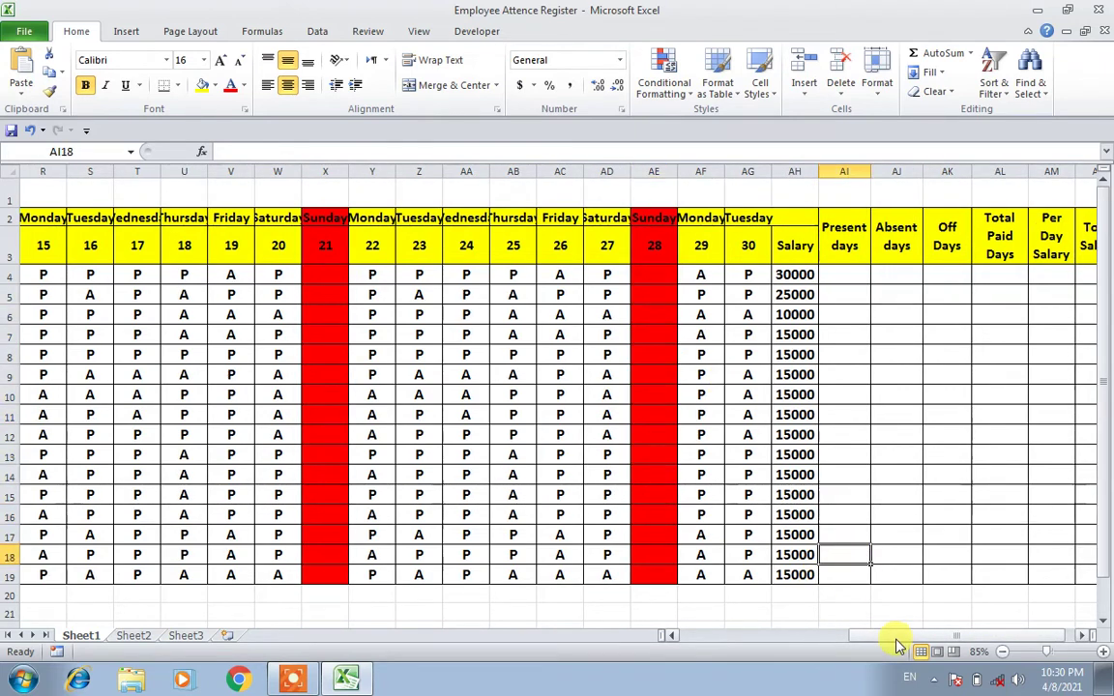
drag(899, 641, 700, 641)
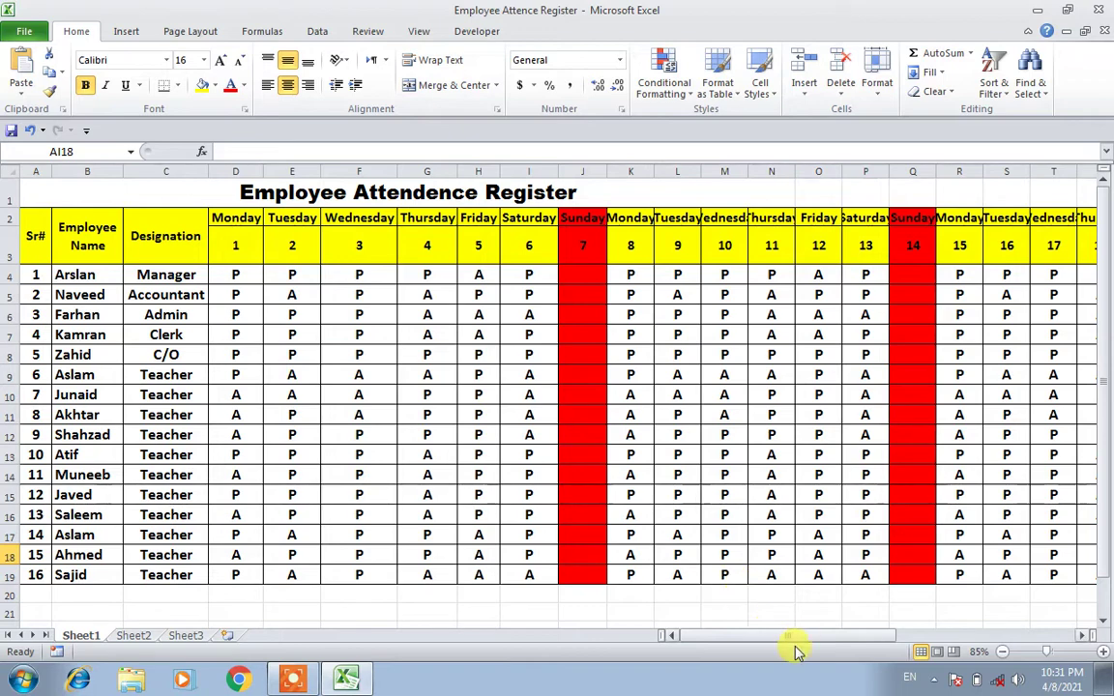
drag(801, 638, 970, 646)
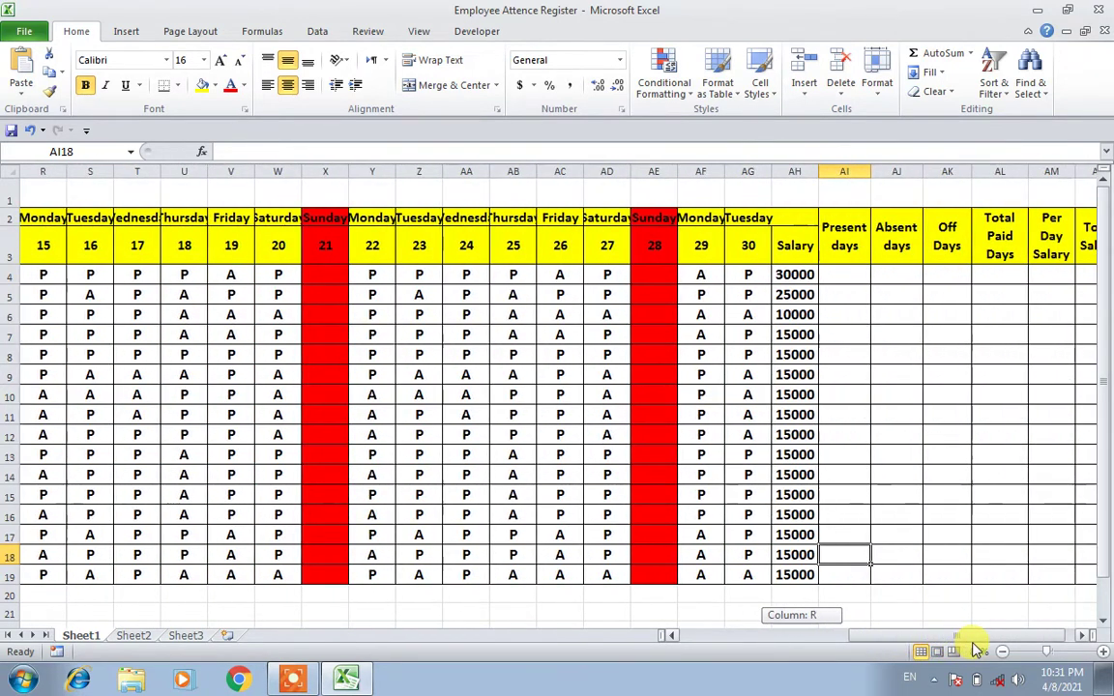
- Enter =COUNTIF(D4:AG4,"P") in AI4 to count the first employee's present days
click(846, 276)
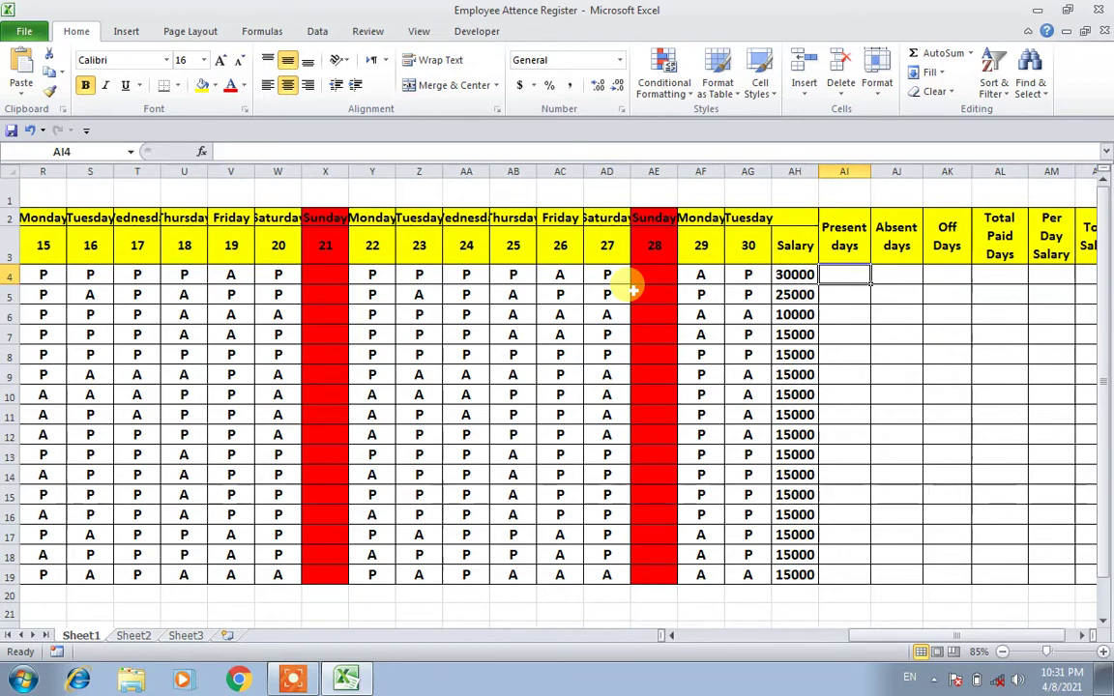
text(=countif)
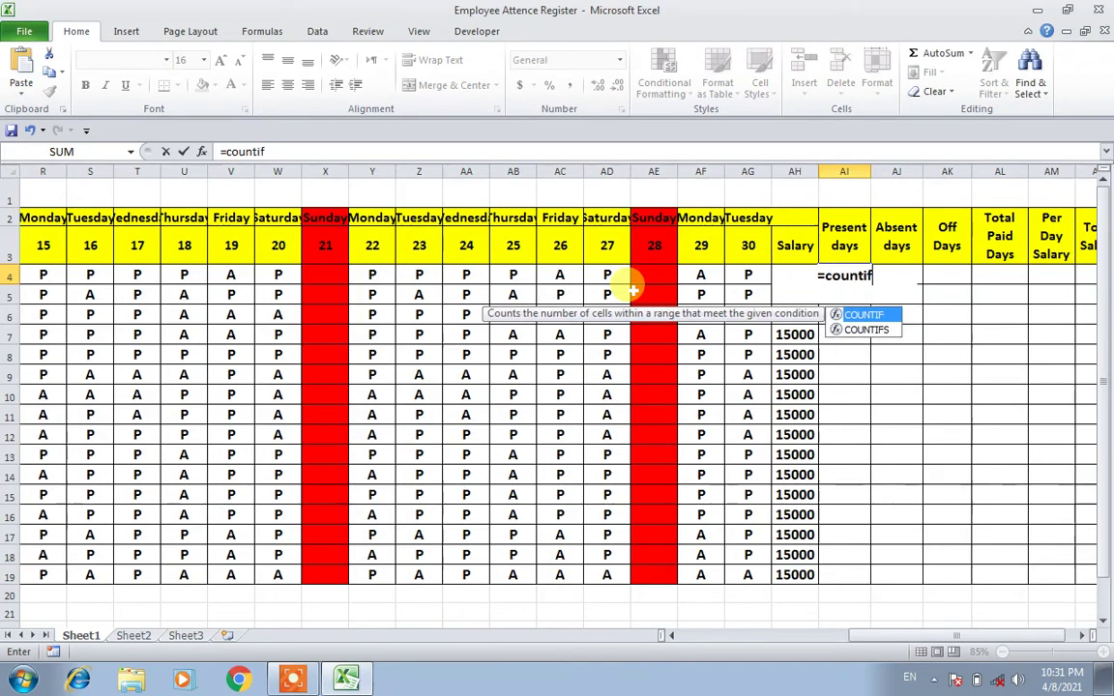
text(()
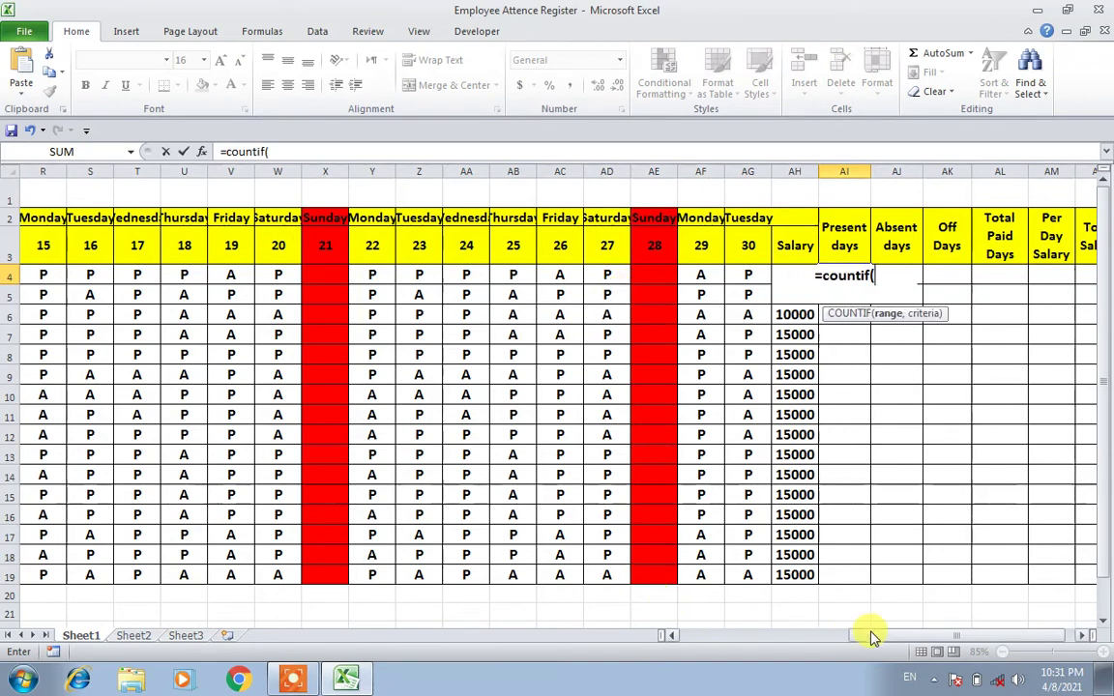
mouse_move(870, 636)
mouse_down()
mouse_move(704, 641)
mouse_move(888, 643)
mouse_move(696, 641)
mouse_up()
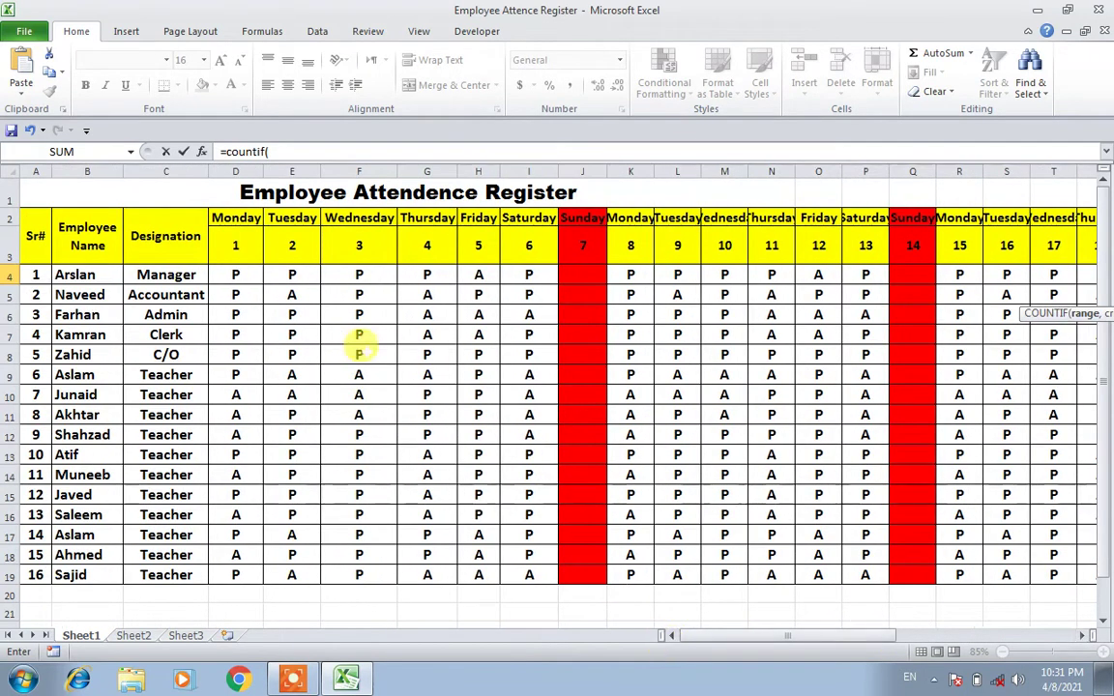
mouse_move(220, 275)
mouse_down()
mouse_move(1112, 274)
mouse_move(886, 277)
mouse_up()
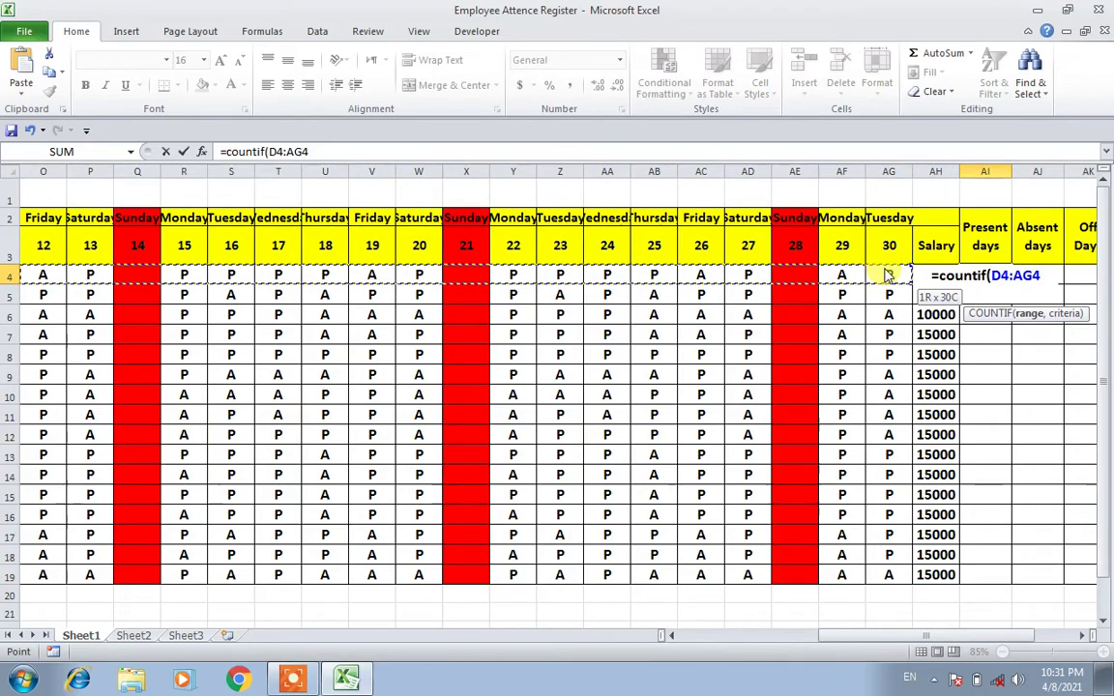
drag(885, 277, 886, 276)
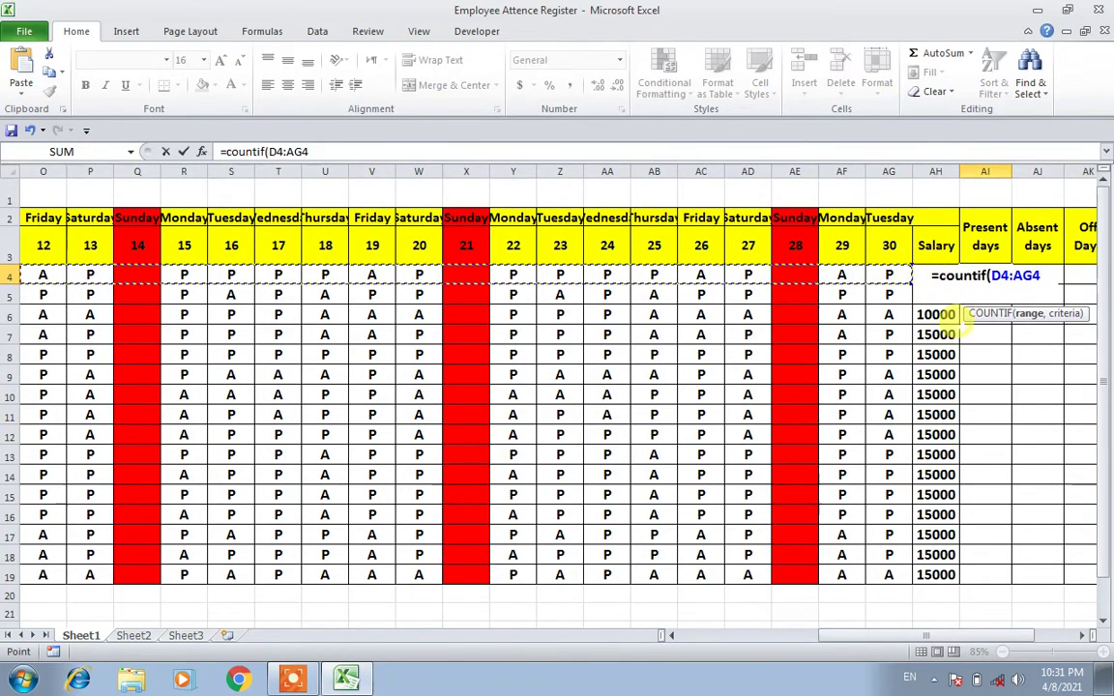
drag(975, 638, 1006, 639)
text(,)
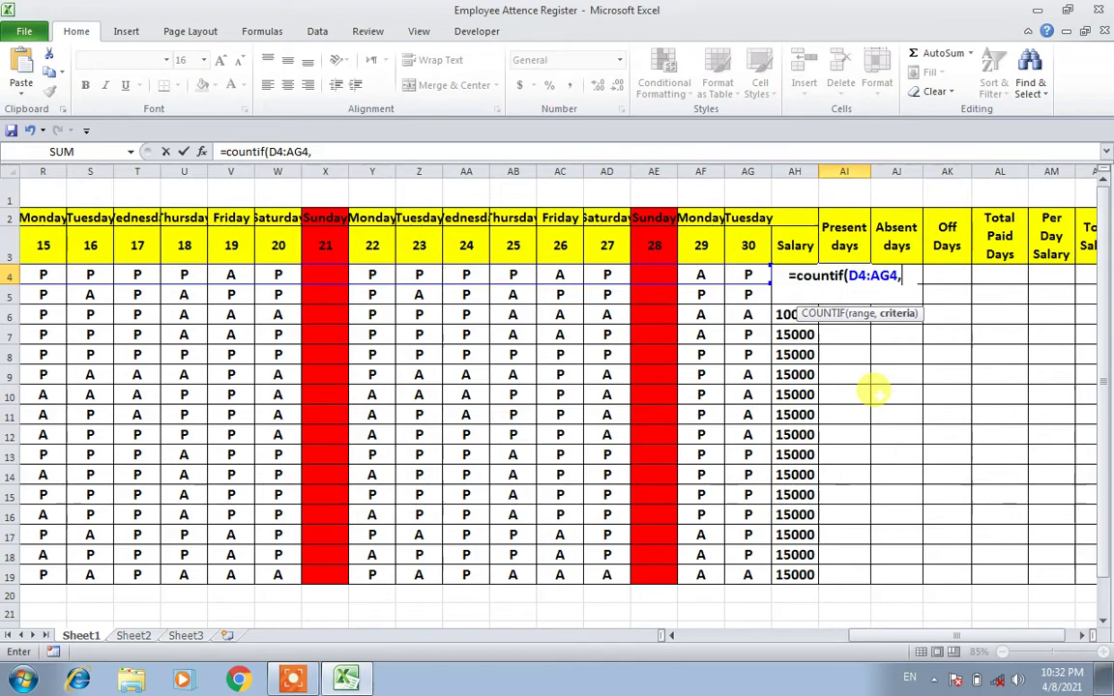
text("p)
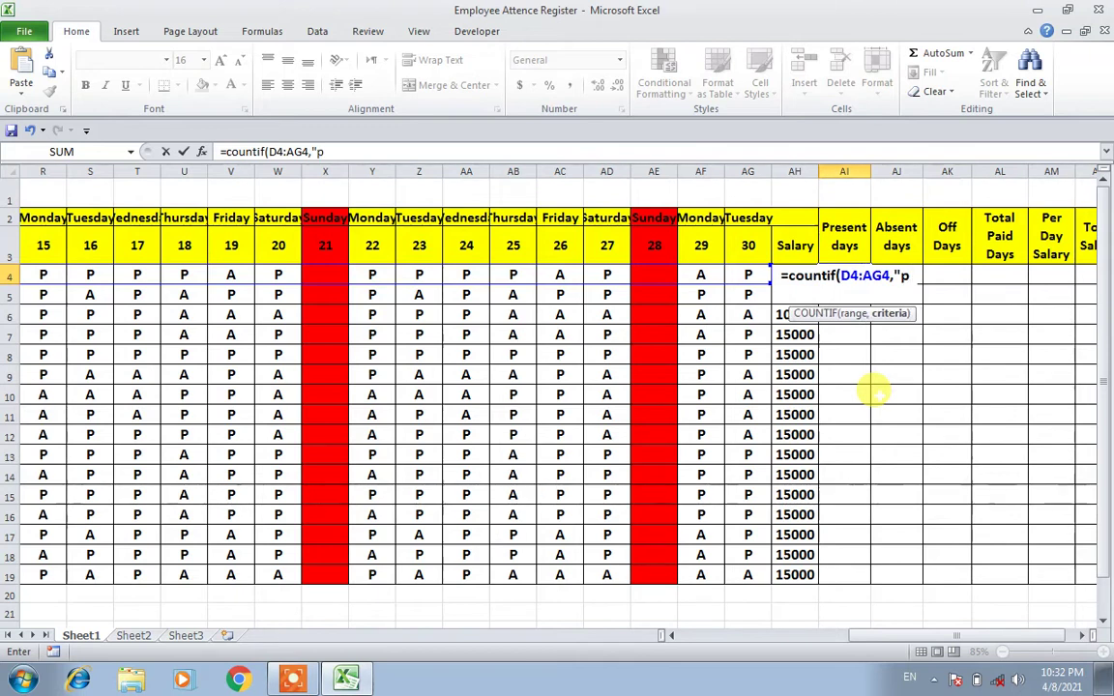
key(BackSpace)
text(P)
text(")
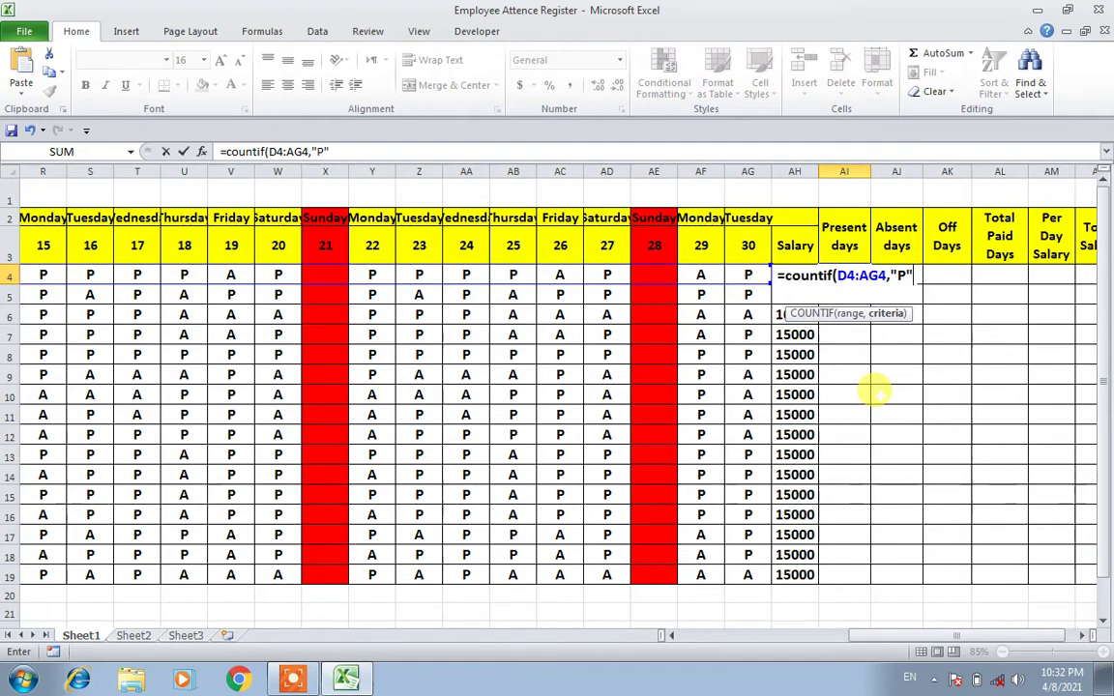
text())
key(Return)
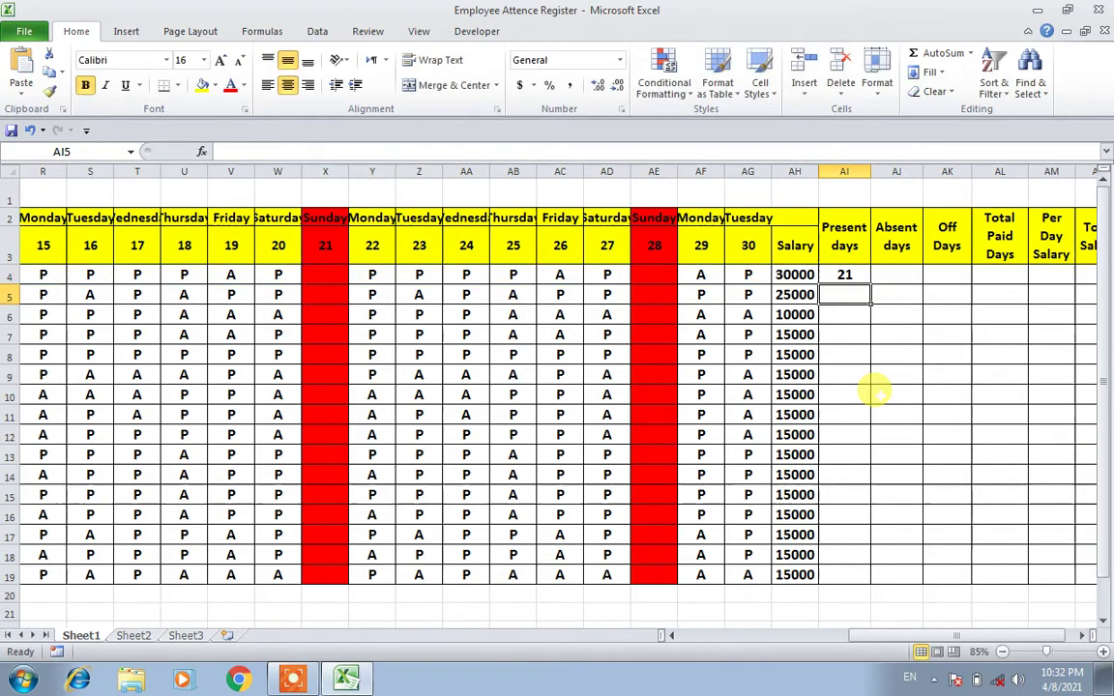
- Fill the present-days formula down AI4:AI19 and spot-check rows 11 and 14
click(844, 275)
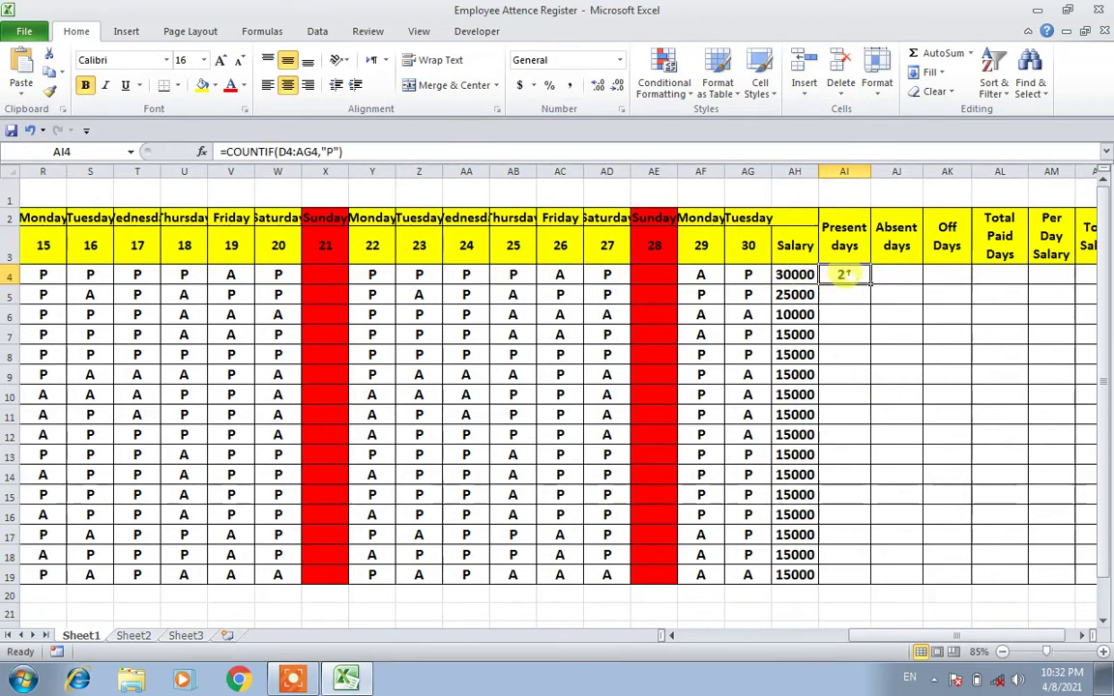
drag(870, 277, 856, 574)
click(909, 475)
drag(844, 275, 843, 543)
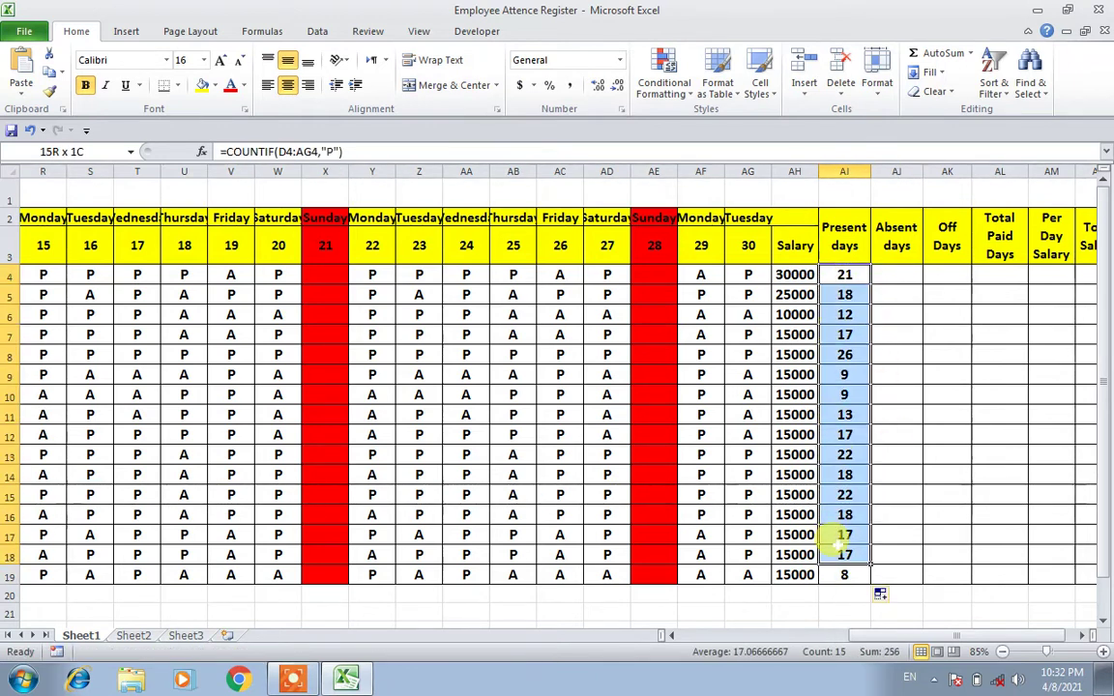
click(844, 474)
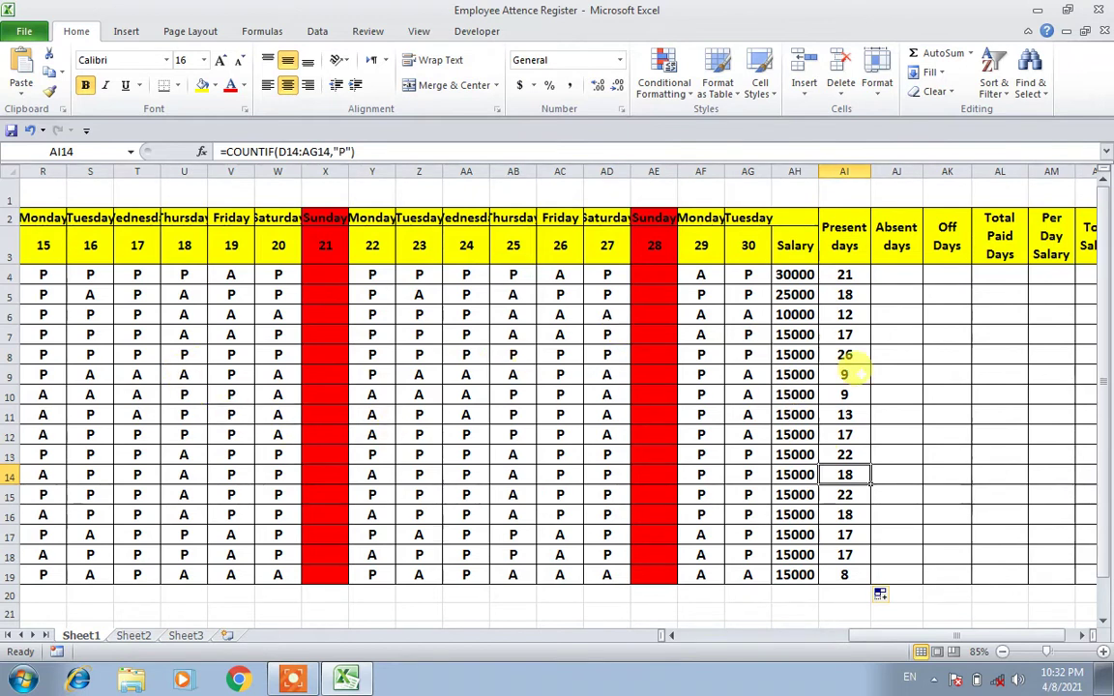
click(844, 415)
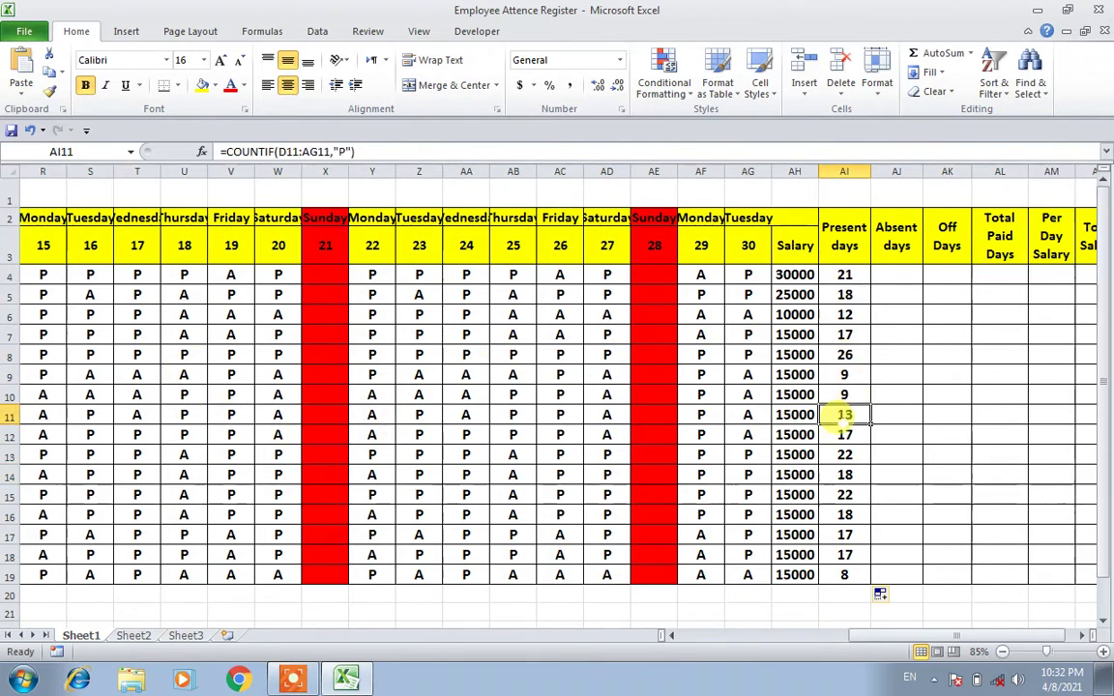
click(896, 275)
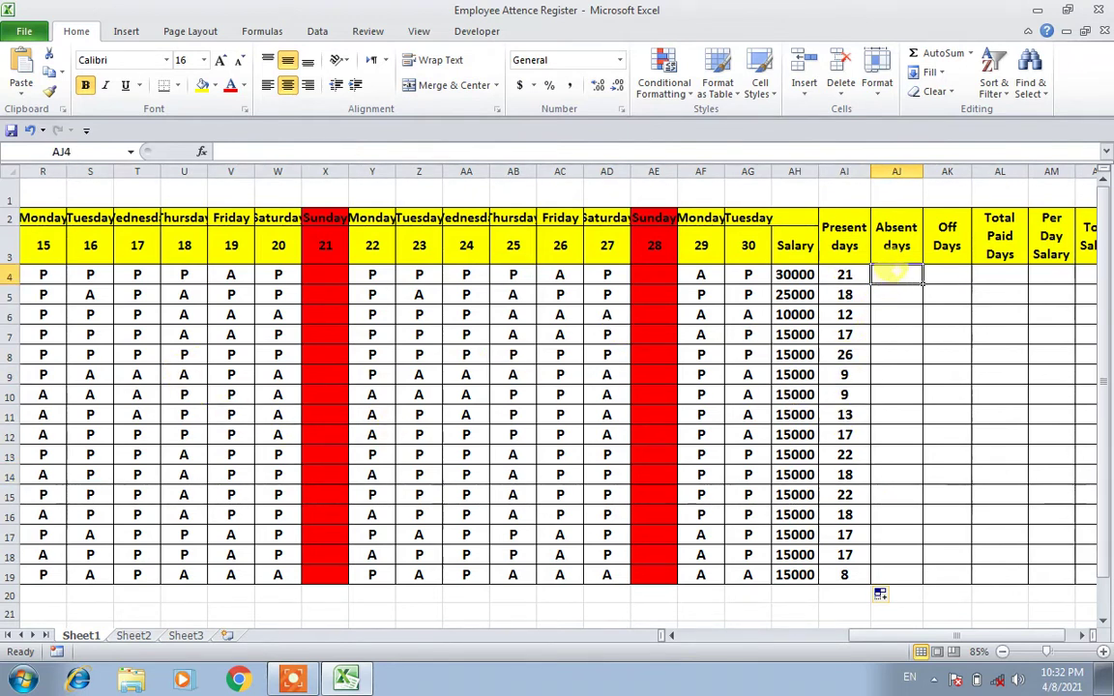
- Enter =COUNTIF(D4:AG4,"A") in AJ4 to count the first employee's absent days
text(=)
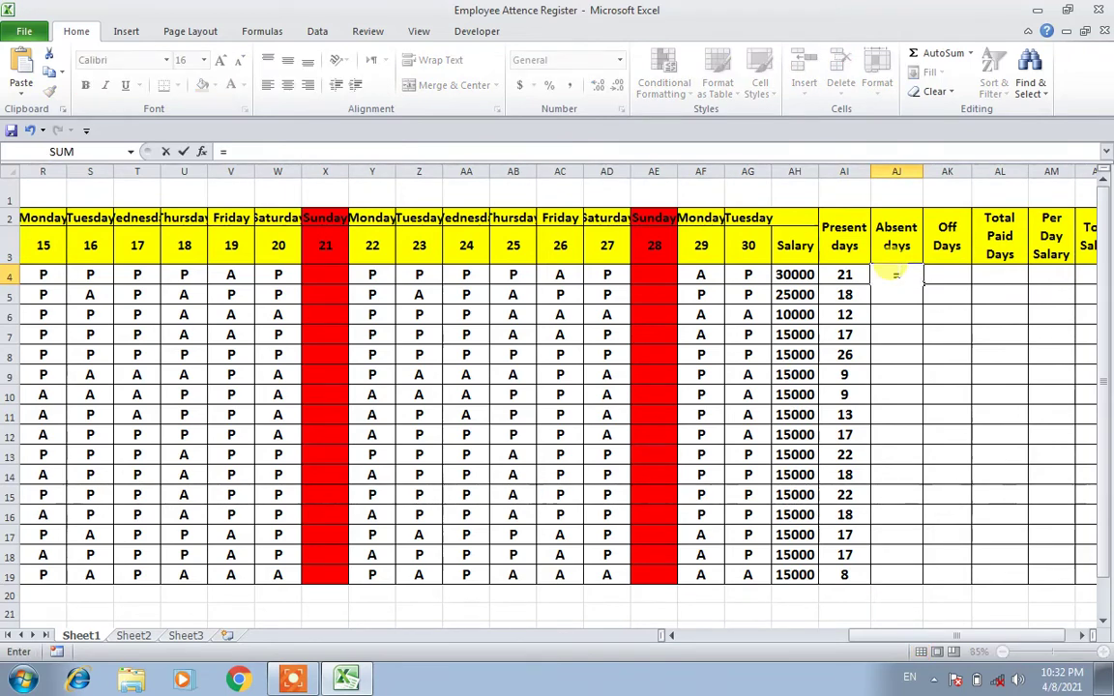
text(countif()
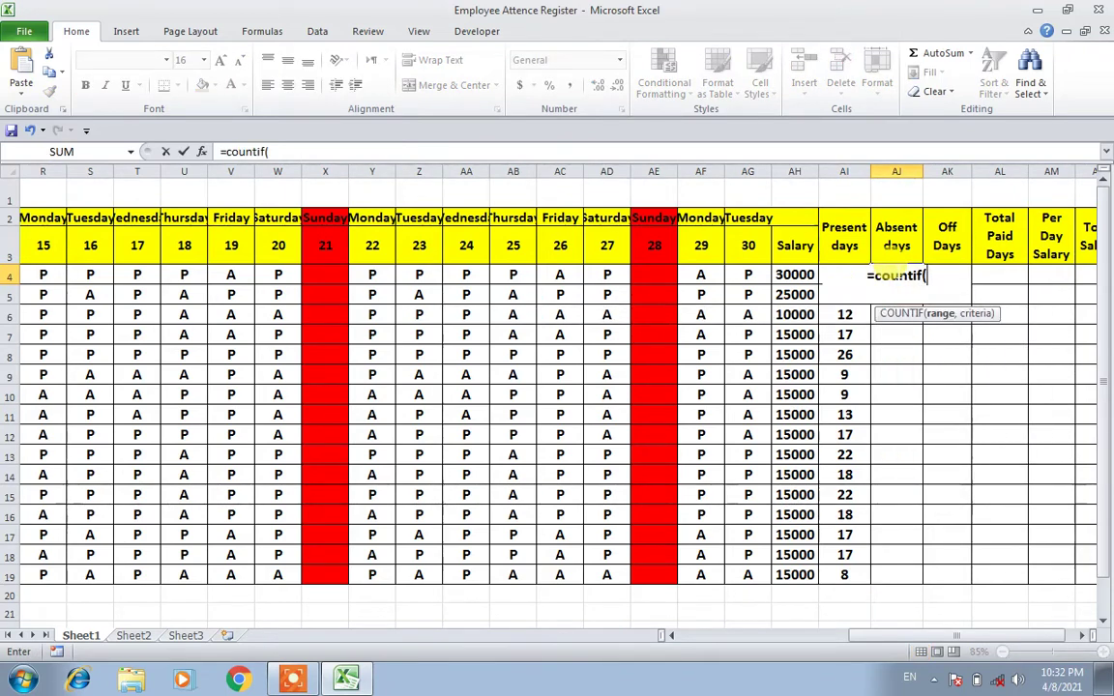
drag(900, 635, 698, 635)
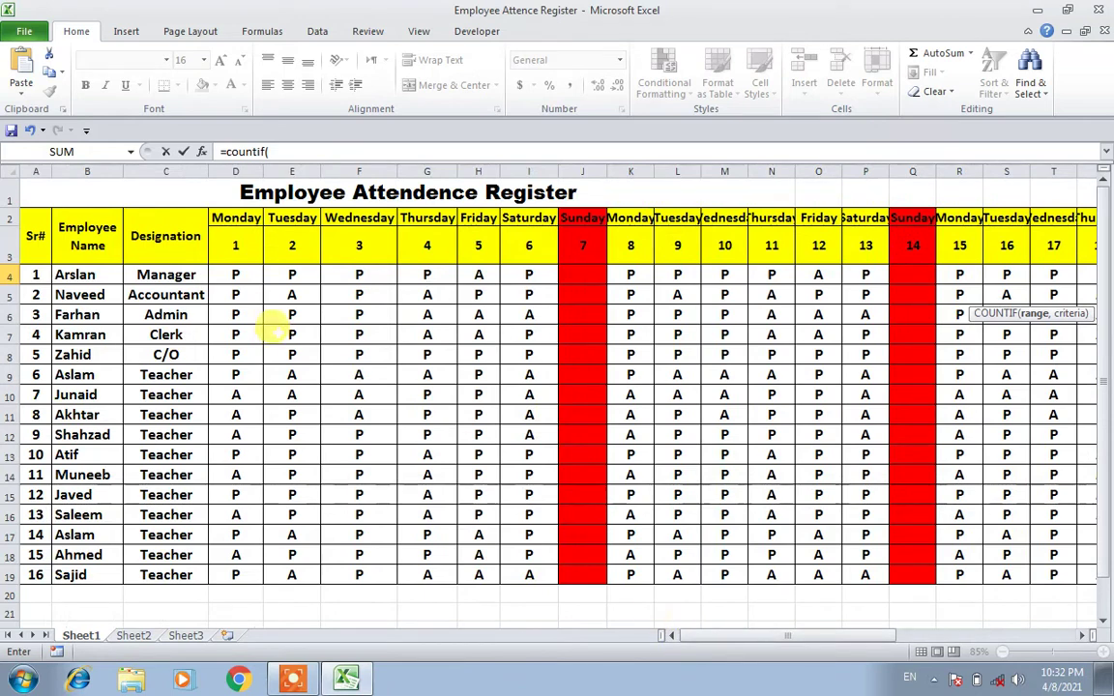
mouse_move(223, 277)
mouse_down()
mouse_move(1110, 278)
mouse_move(828, 280)
mouse_move(841, 275)
mouse_up()
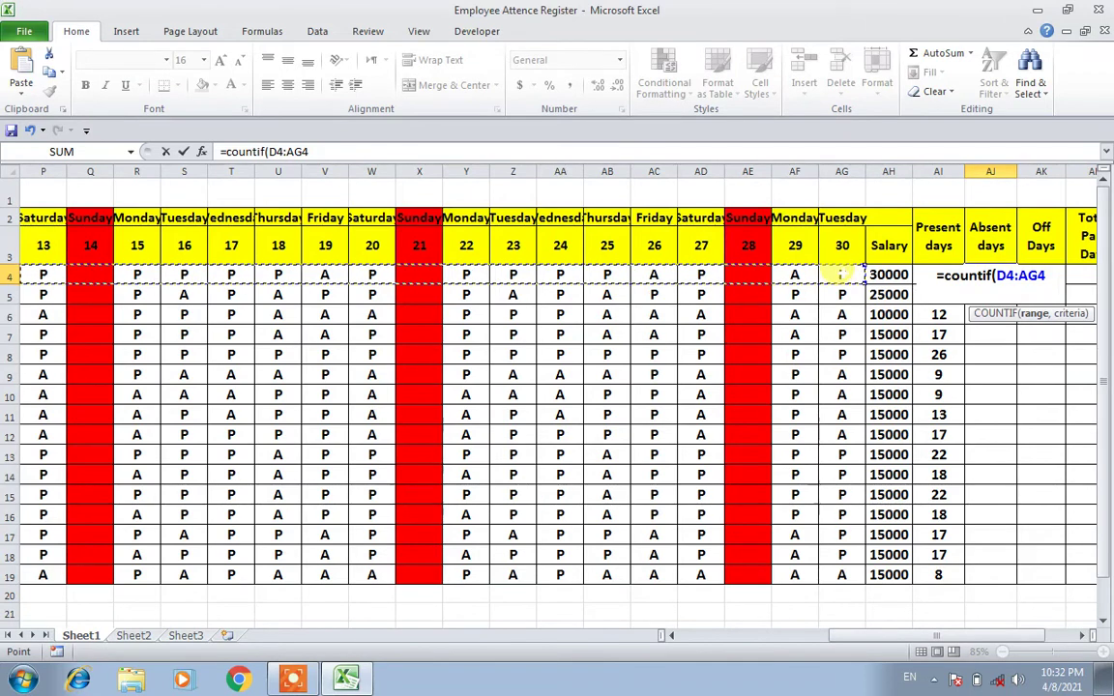
drag(995, 634, 1040, 638)
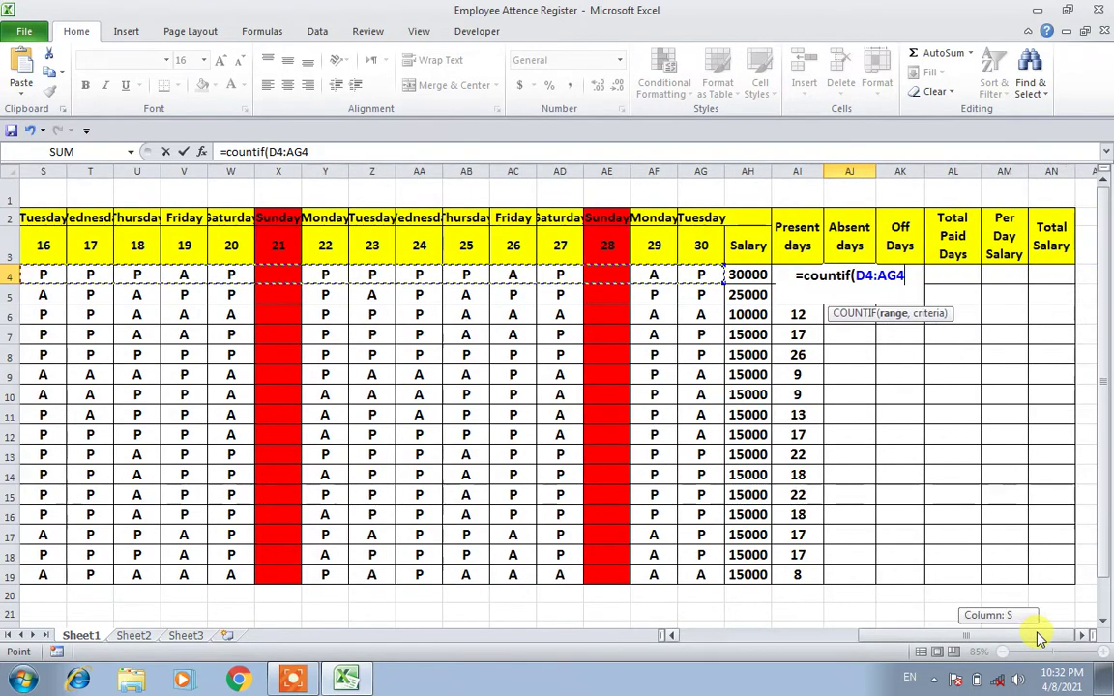
text(,)
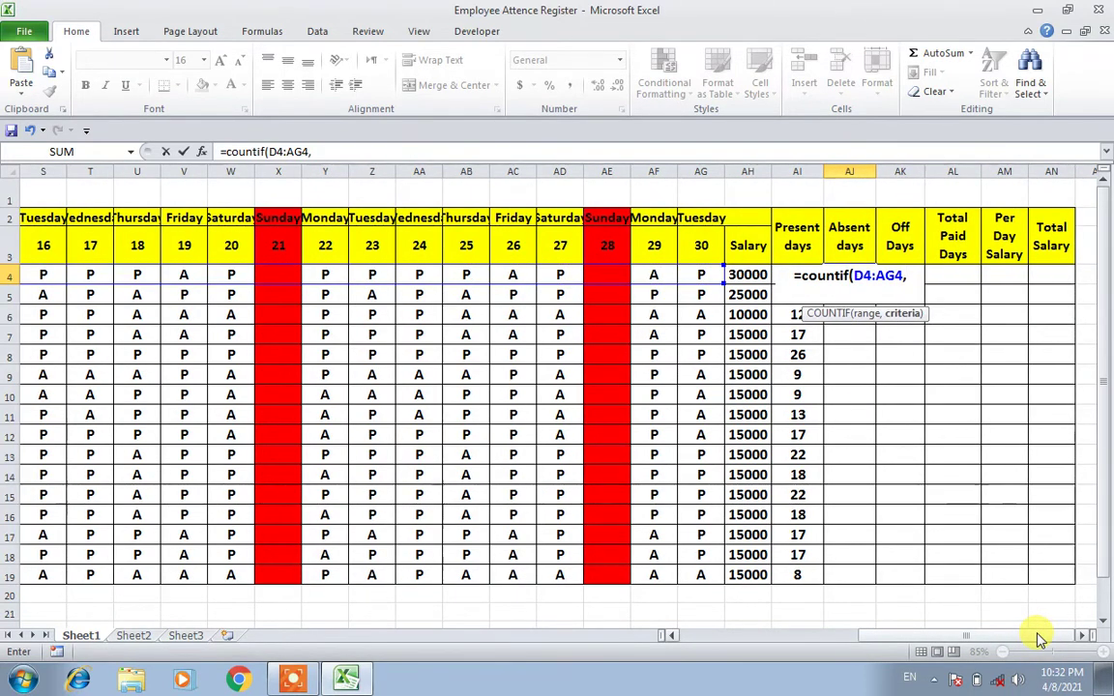
text(")
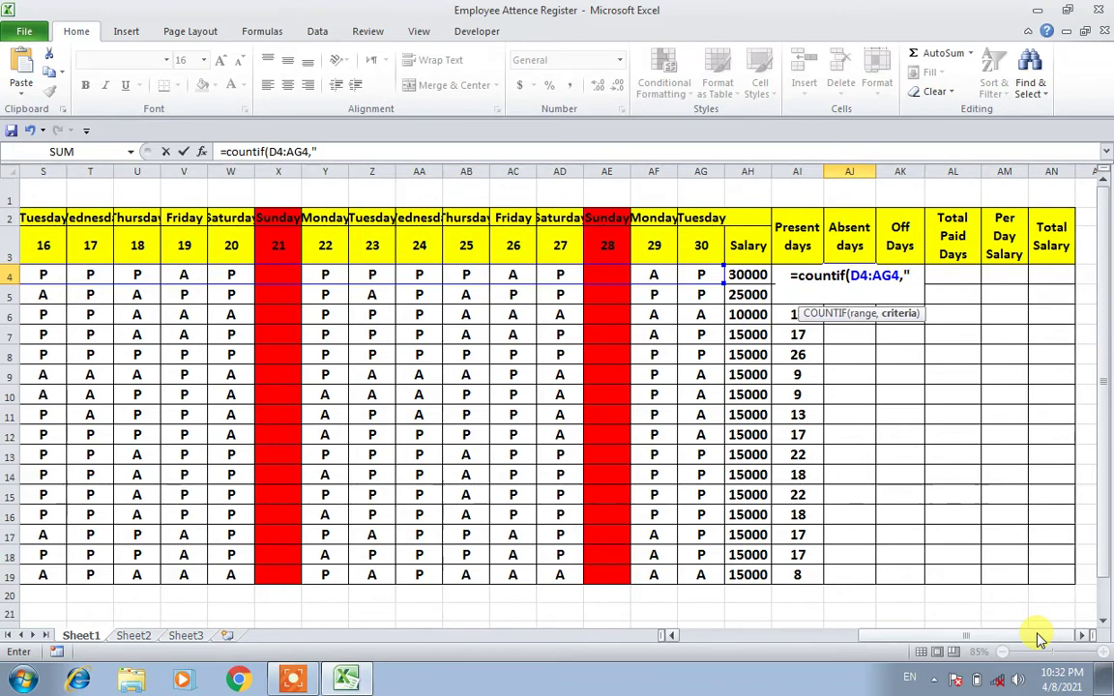
text(A)
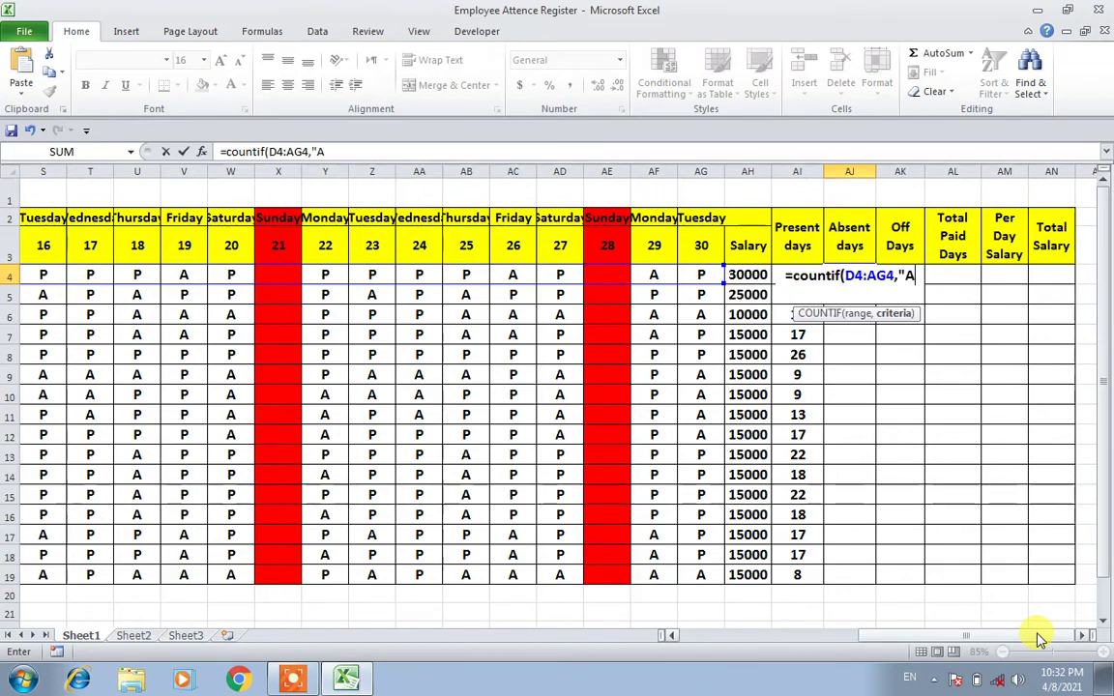
text(")
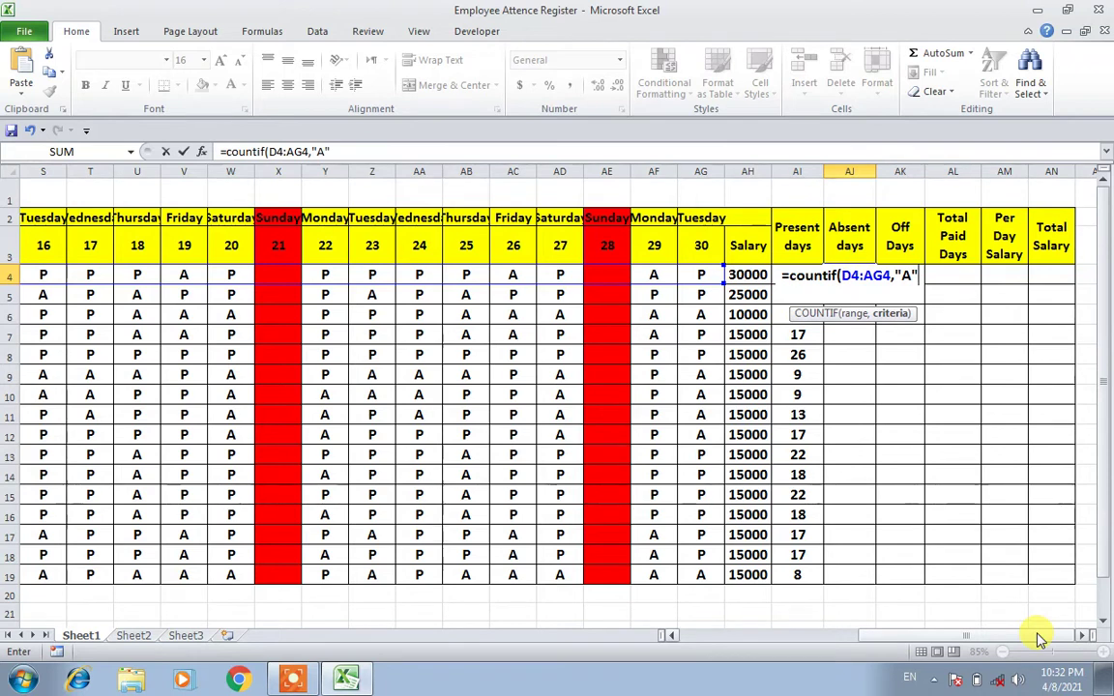
text())
key(Return)
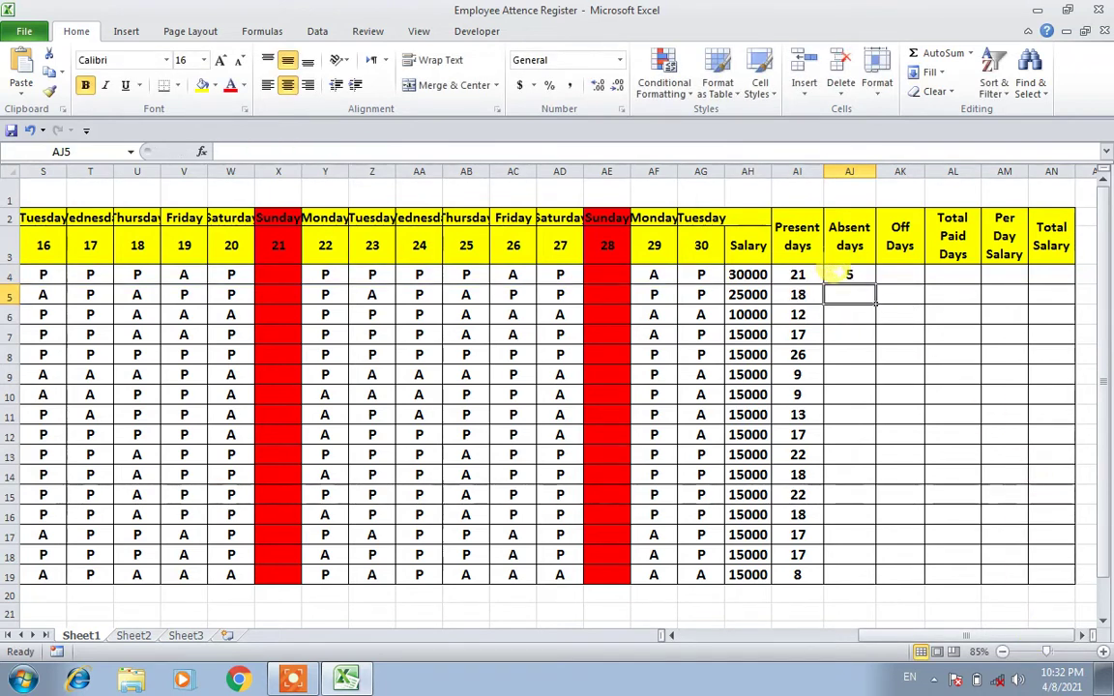
- Fill the absent-days formula down AJ4:AJ19 and spot-check several rows
click(842, 274)
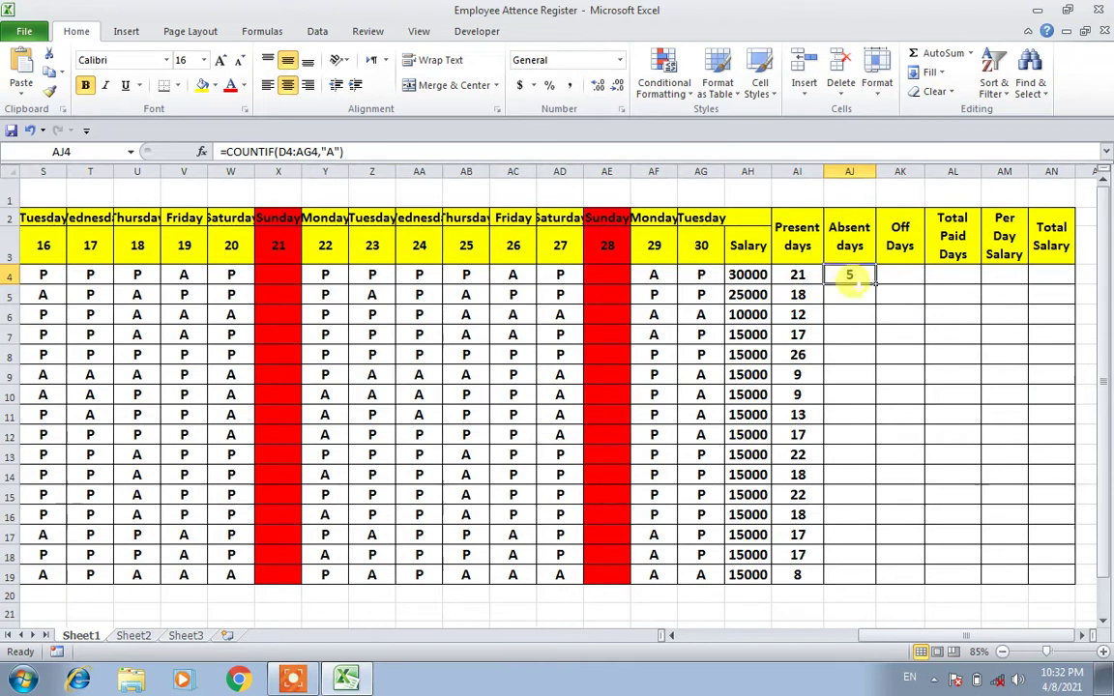
drag(874, 283, 851, 574)
click(894, 394)
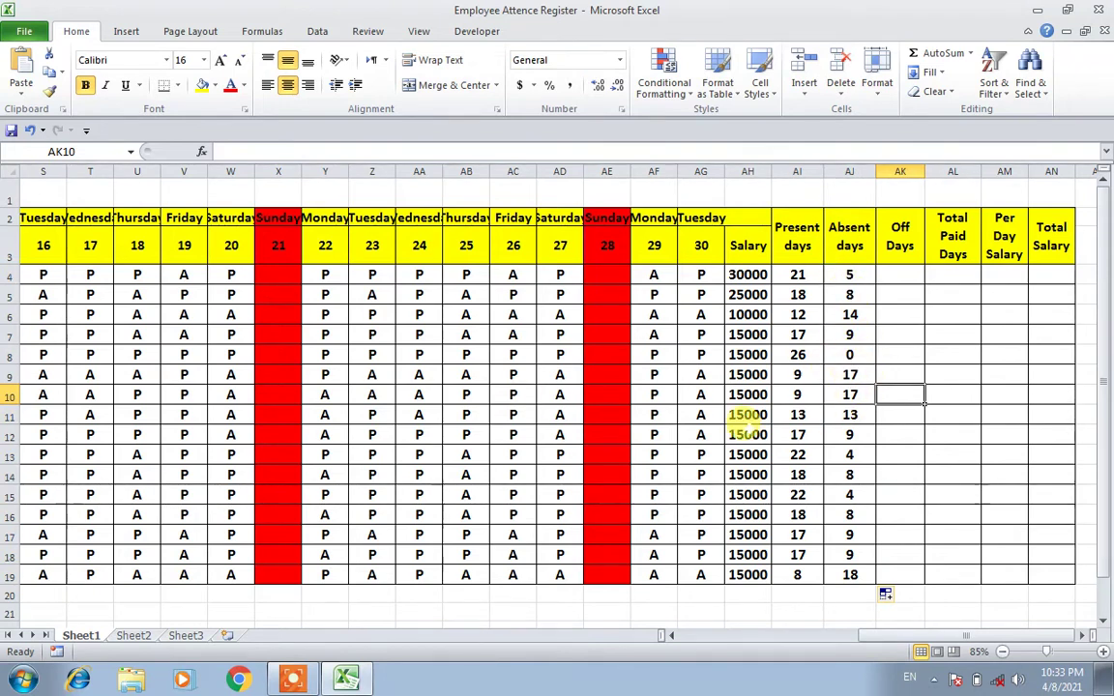
click(847, 375)
click(848, 434)
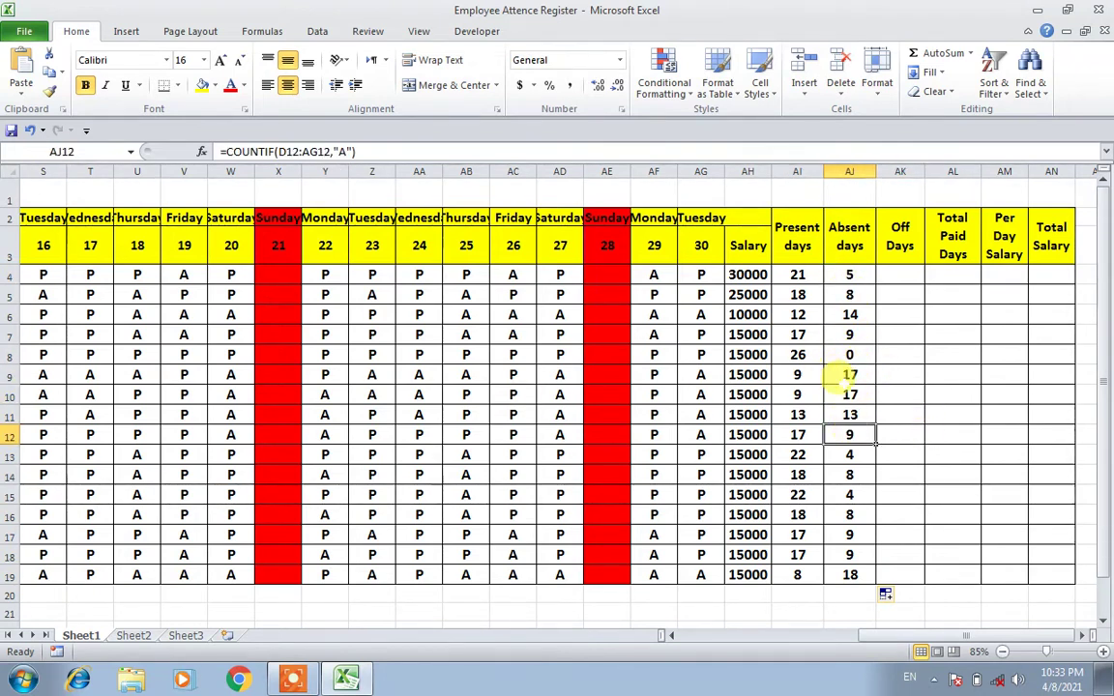
click(851, 354)
click(899, 276)
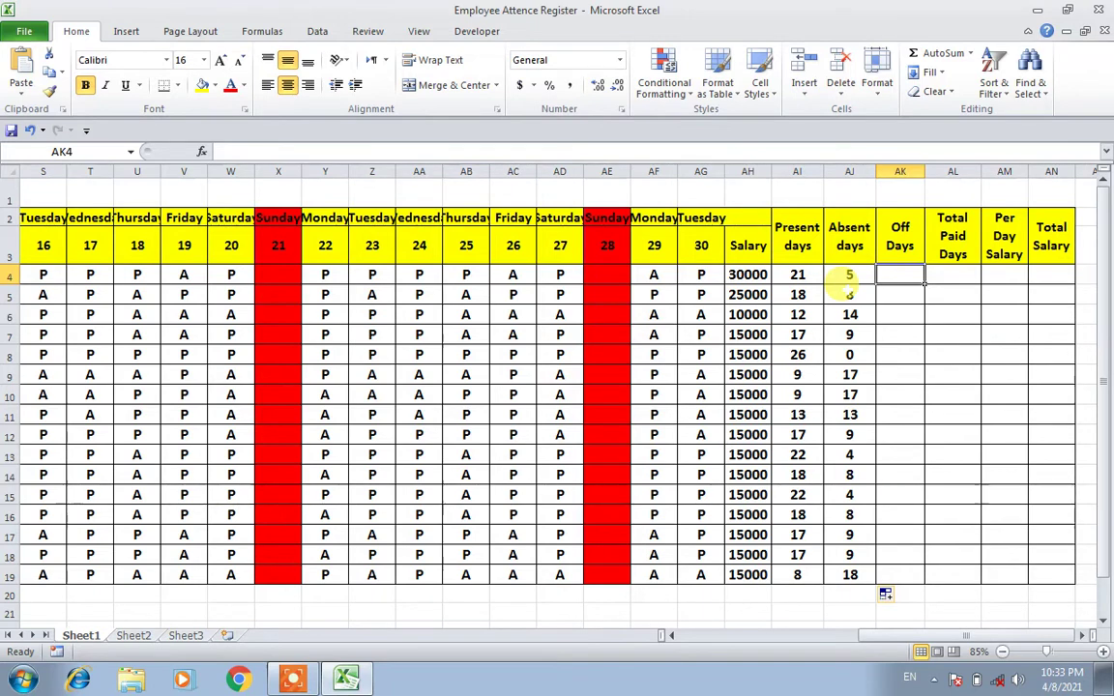
- Enter =COUNTIF(D4:AG4,"") in AK4 to count blank days, giving 4 off days
text(=c)
text(ount)
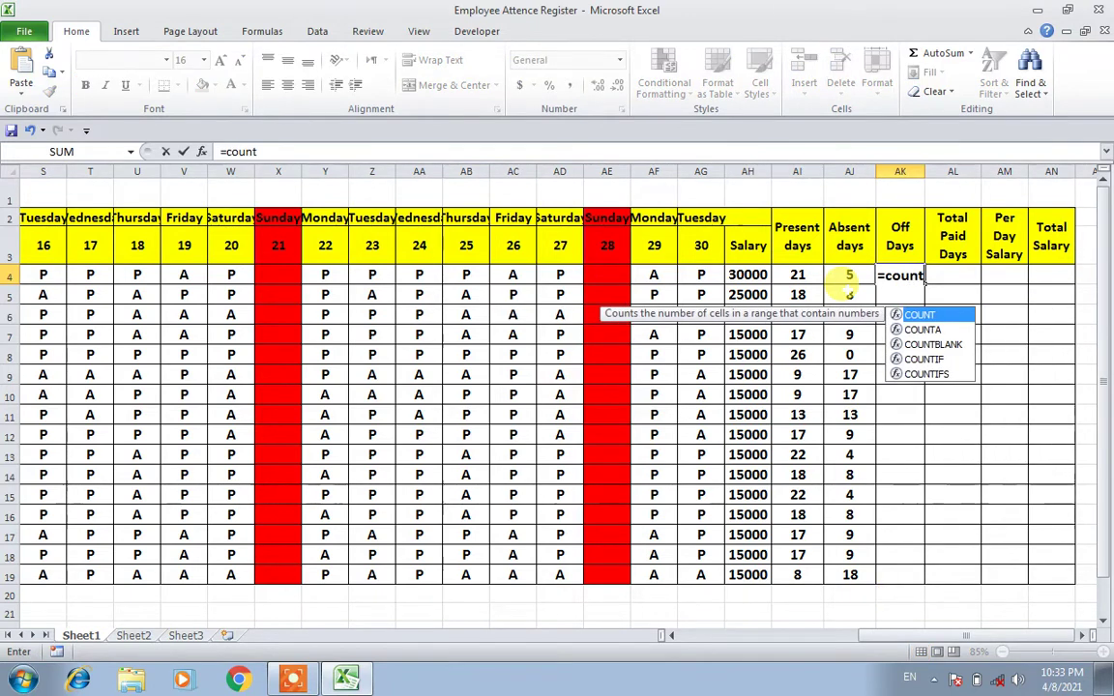
text(if()
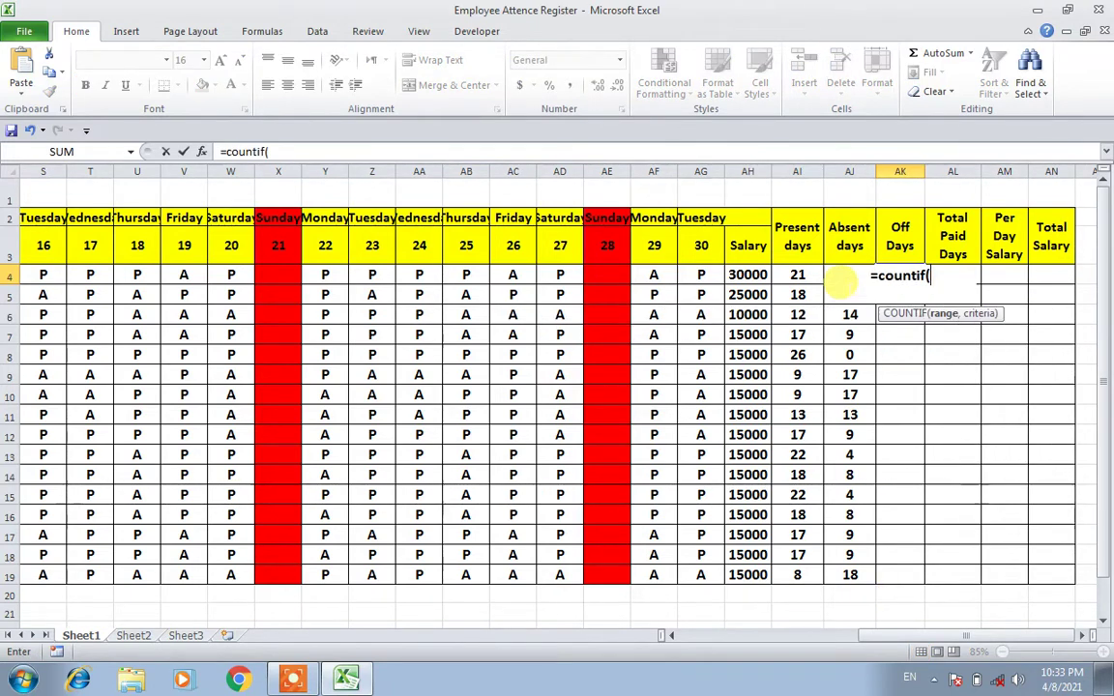
drag(907, 635, 671, 635)
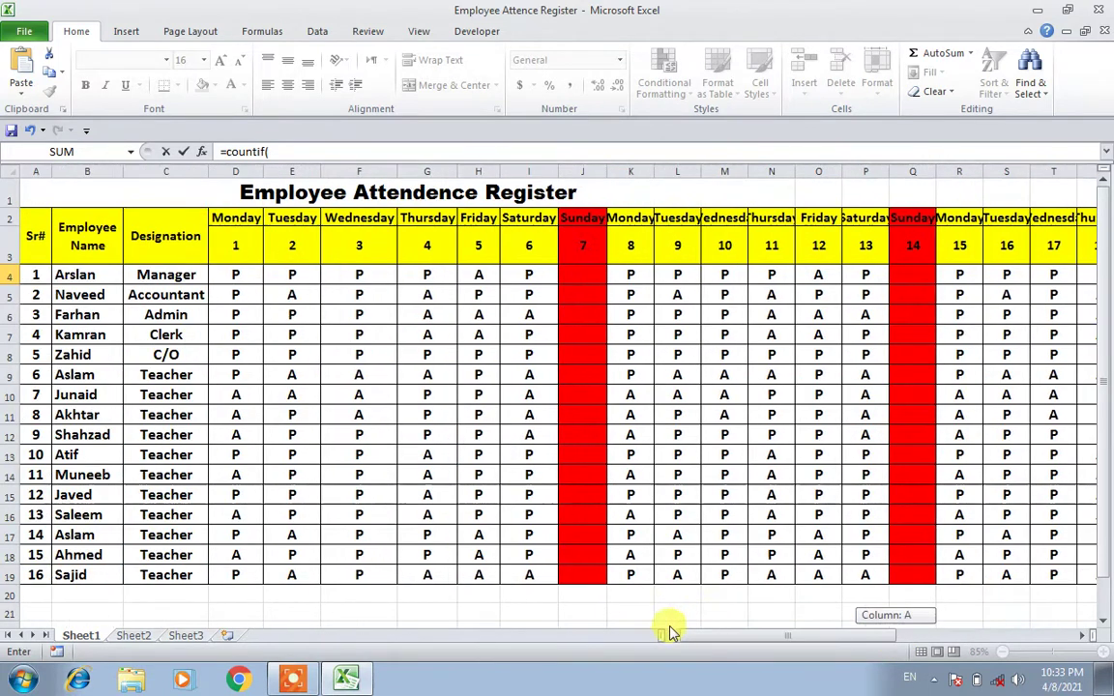
mouse_move(235, 275)
mouse_down()
mouse_move(1076, 274)
mouse_move(909, 274)
mouse_move(936, 275)
mouse_up()
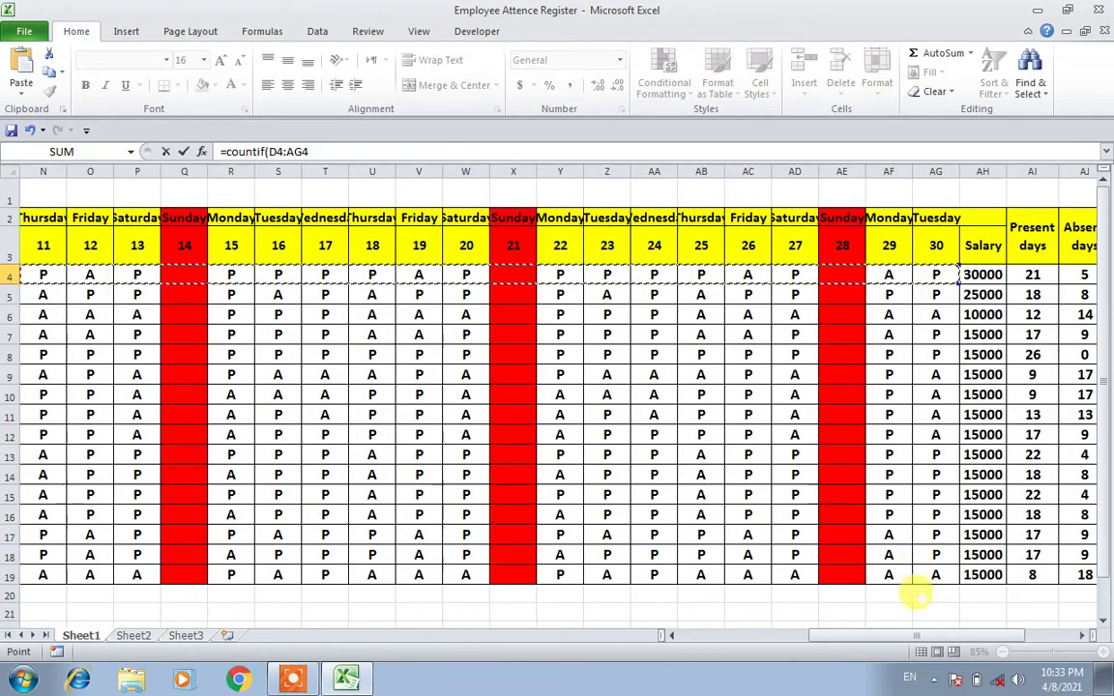
drag(899, 640, 947, 638)
text(,)
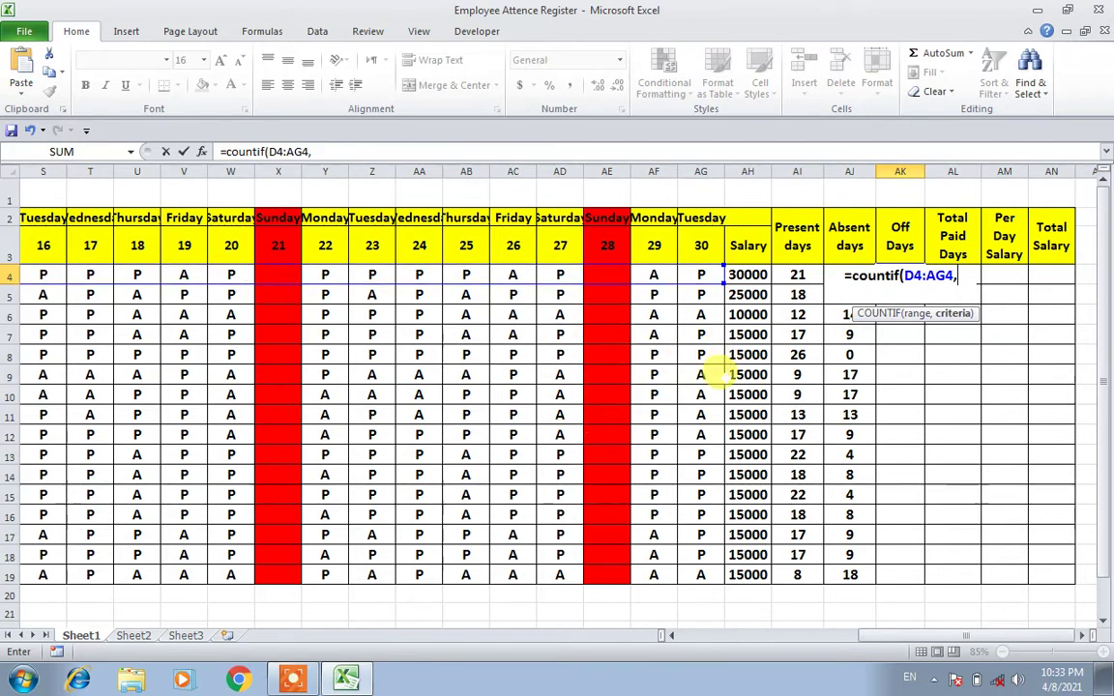
text(")
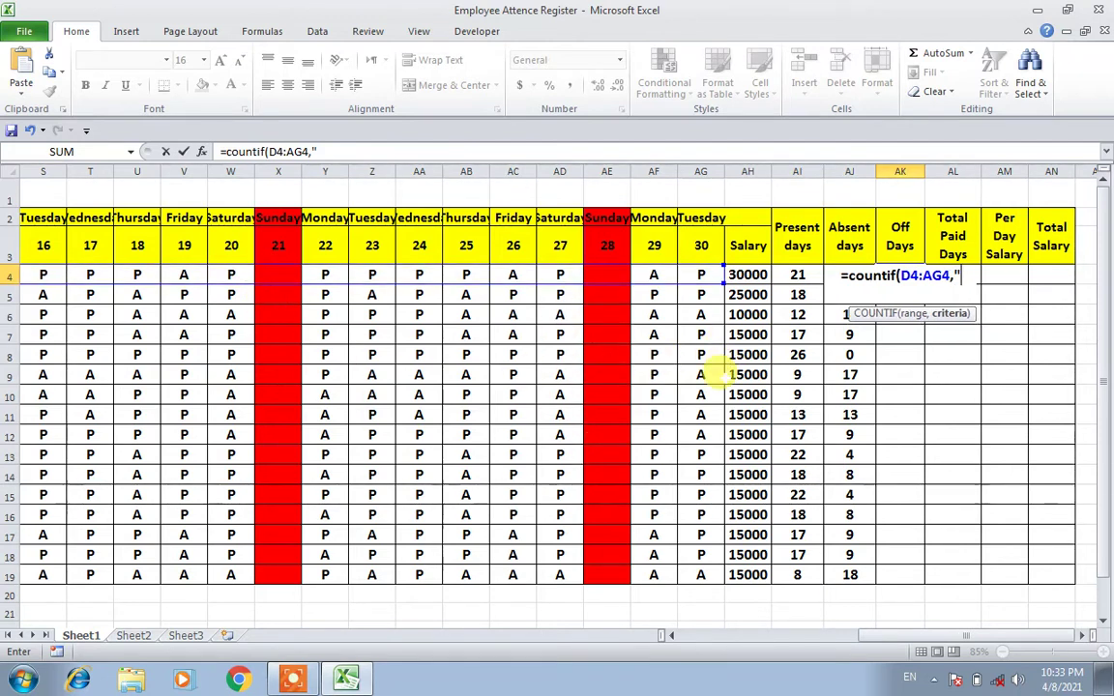
text(")
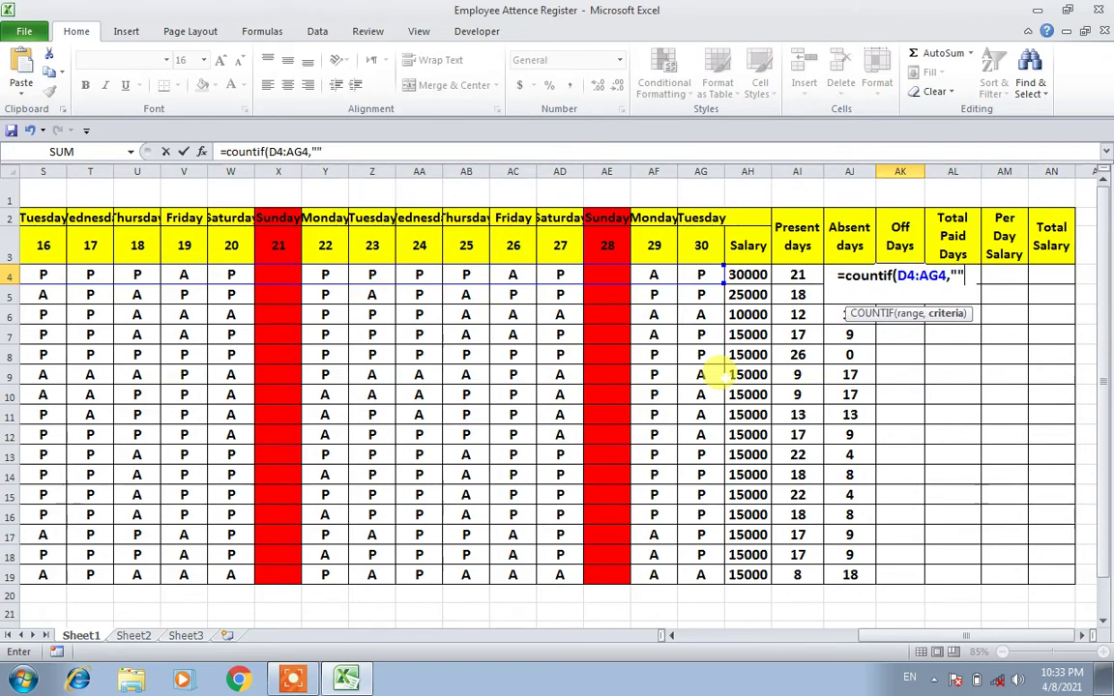
text())
key(Return)
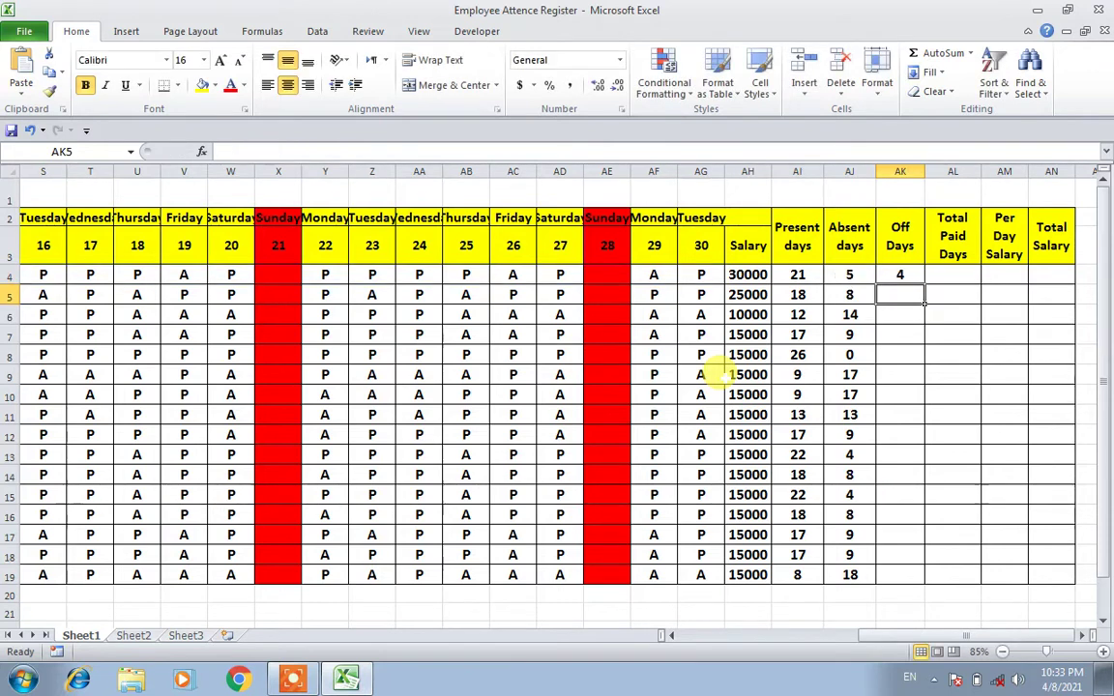
- Copy the AK4 blank-count formula down to AK19 so every row shows 4
click(887, 275)
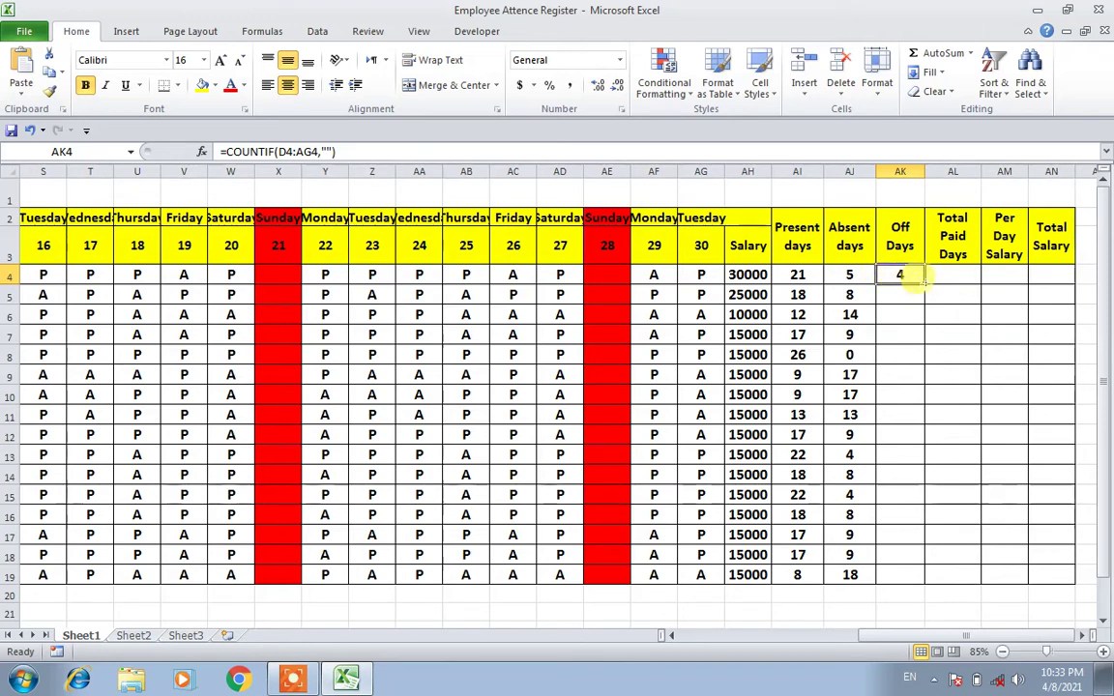
drag(922, 284, 915, 577)
click(932, 452)
drag(899, 275, 896, 512)
click(905, 435)
key(Down)
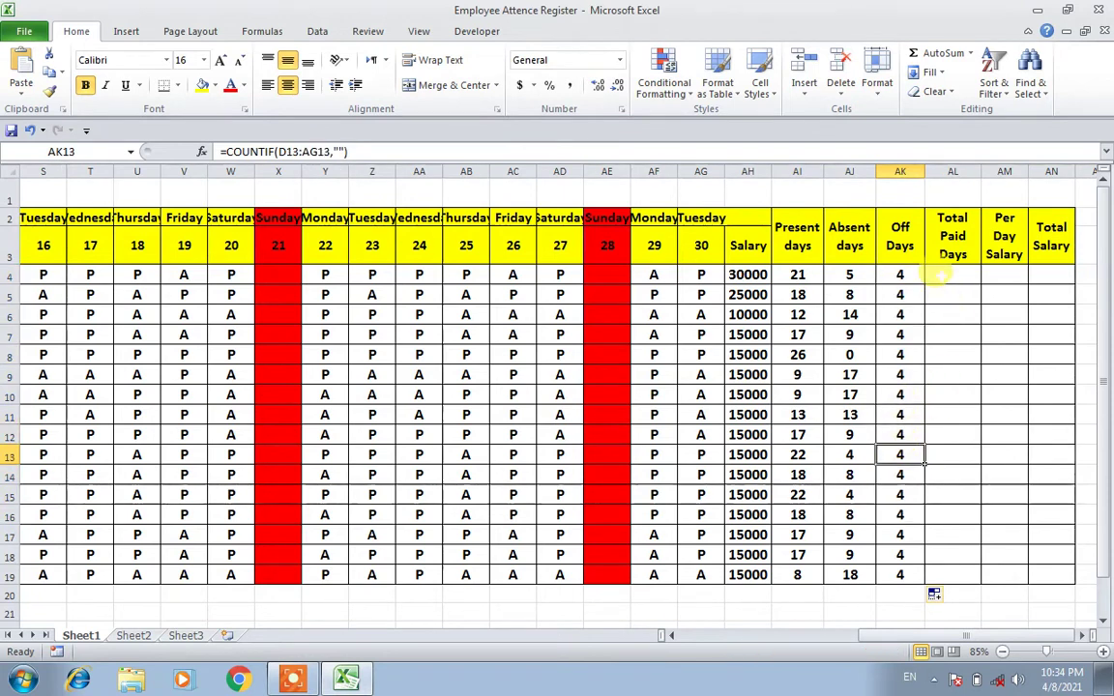
click(940, 276)
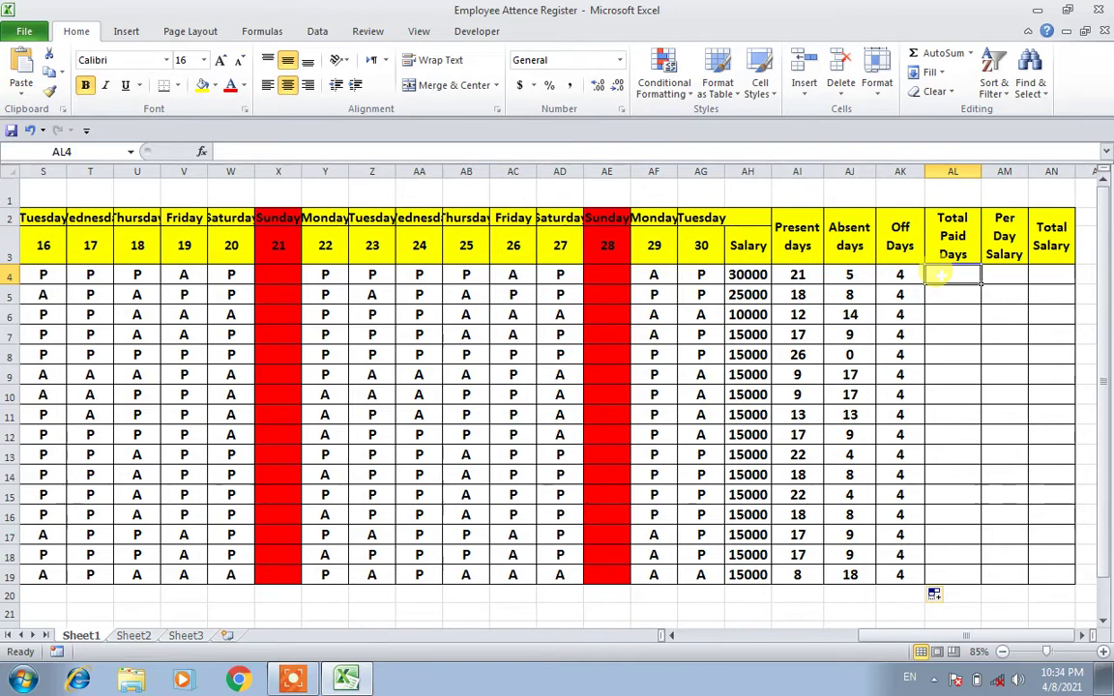
- Enter =AI4+AK4 in AL4, giving 25 total paid days
drag(604, 286, 607, 452)
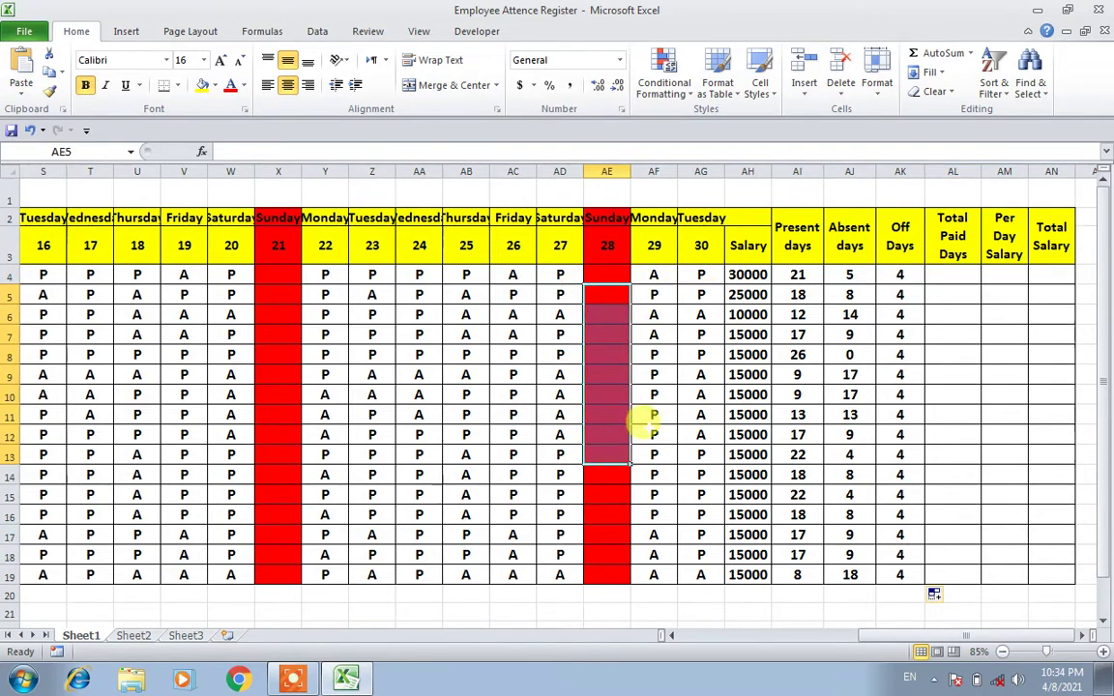
click(646, 416)
click(954, 276)
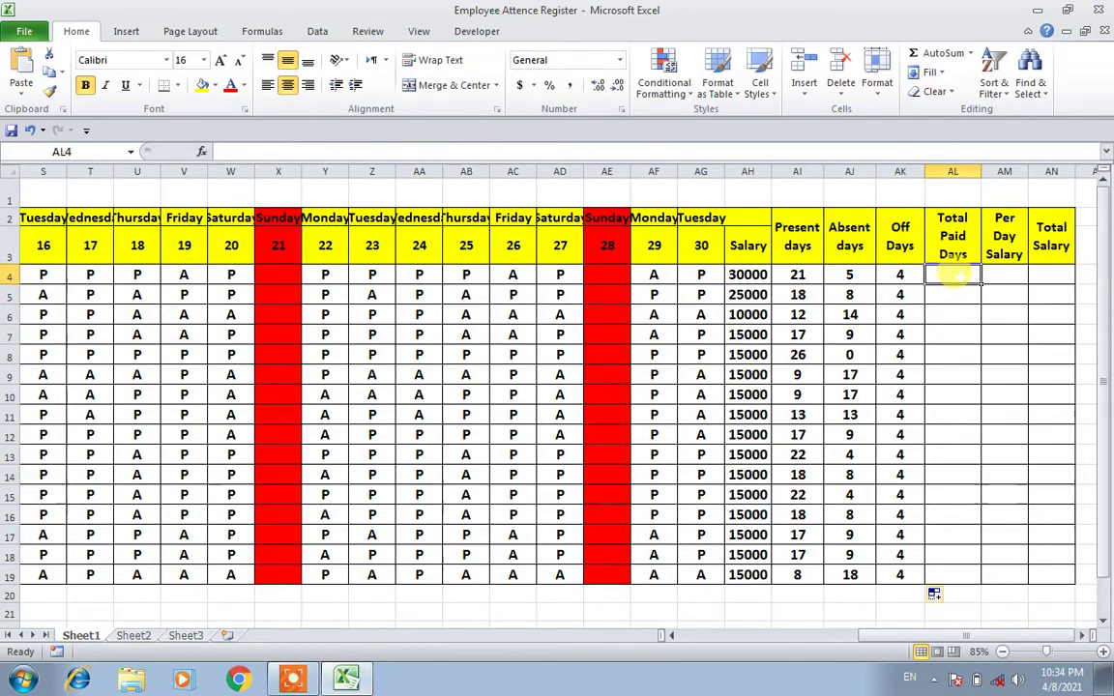
text(=)
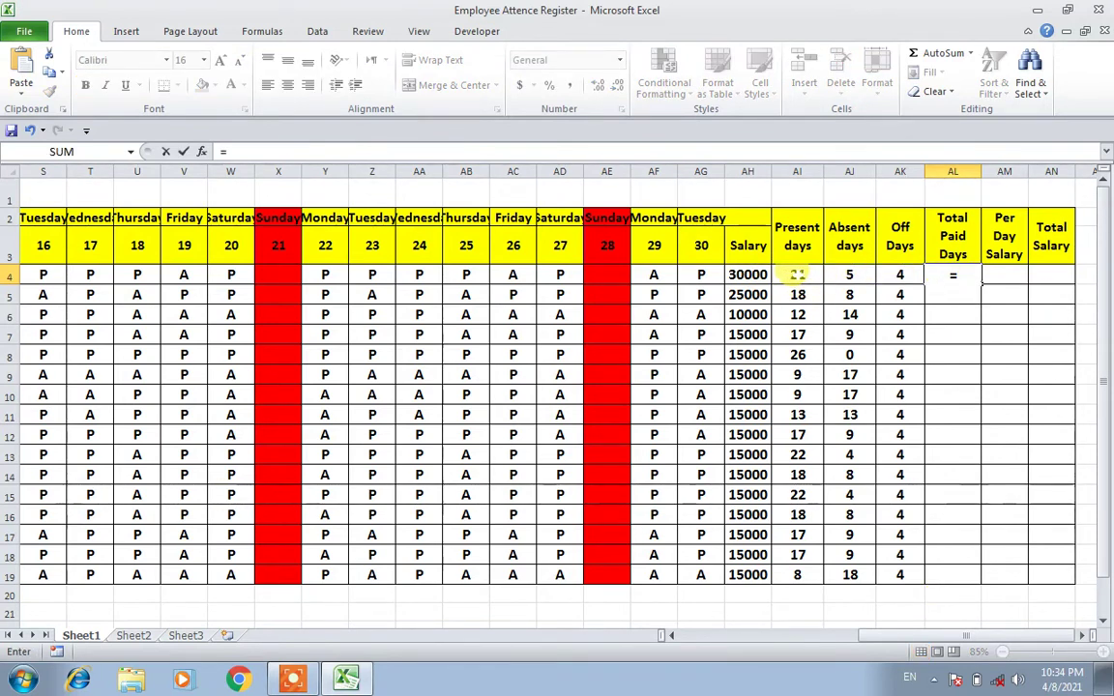
click(796, 275)
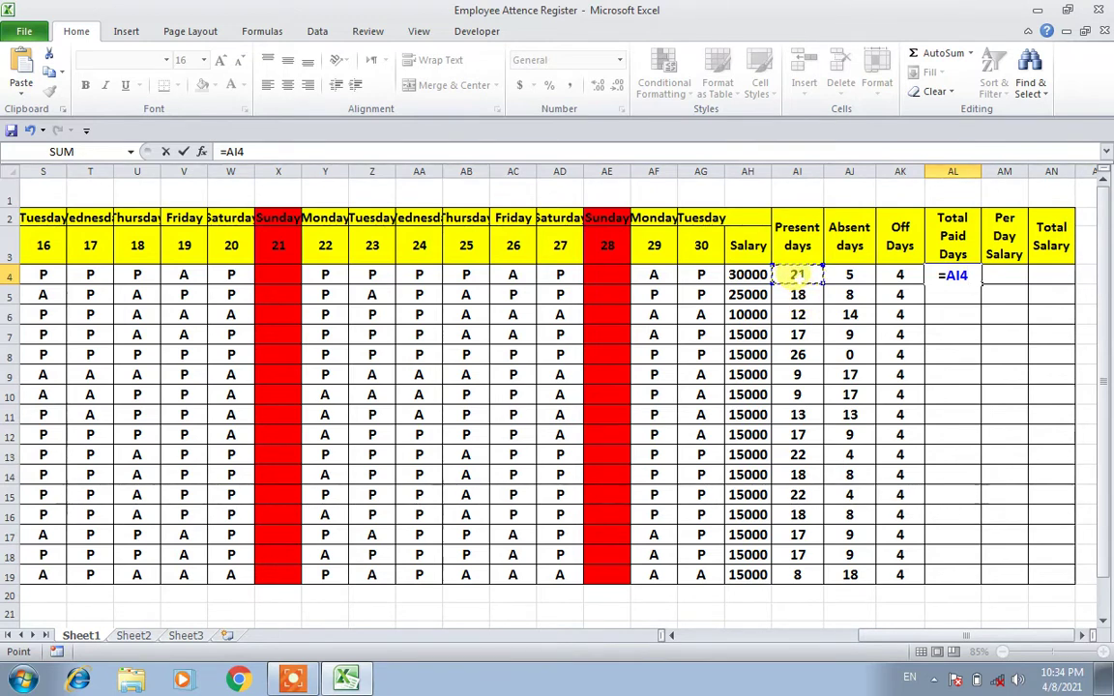
text(+)
click(888, 276)
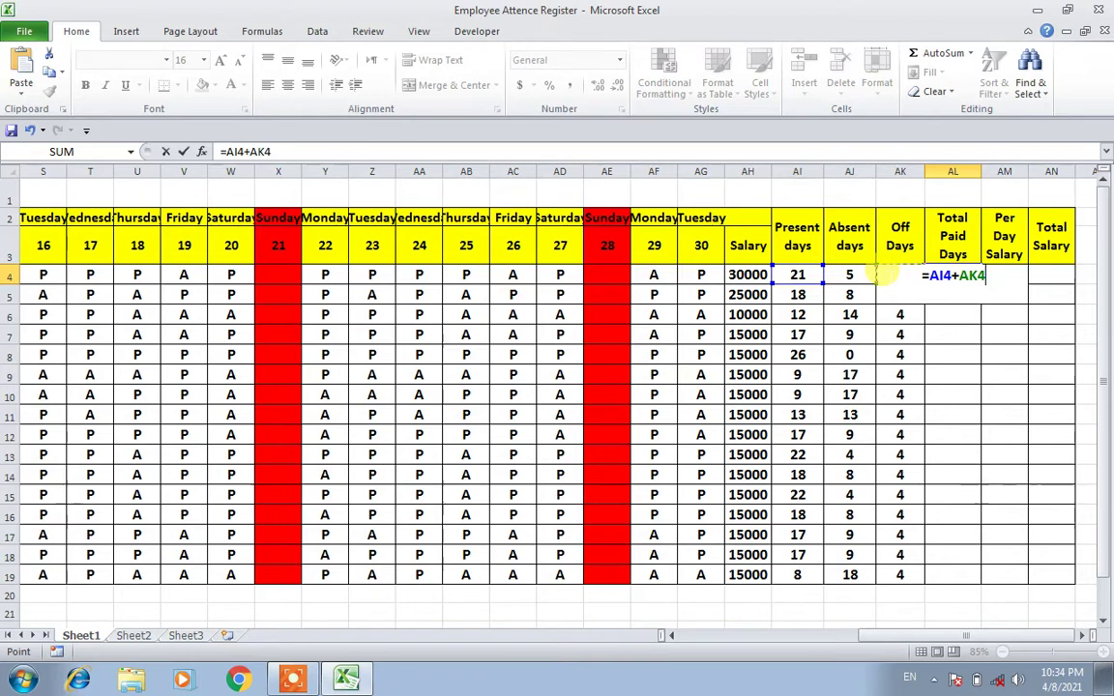
key(Return)
click(953, 275)
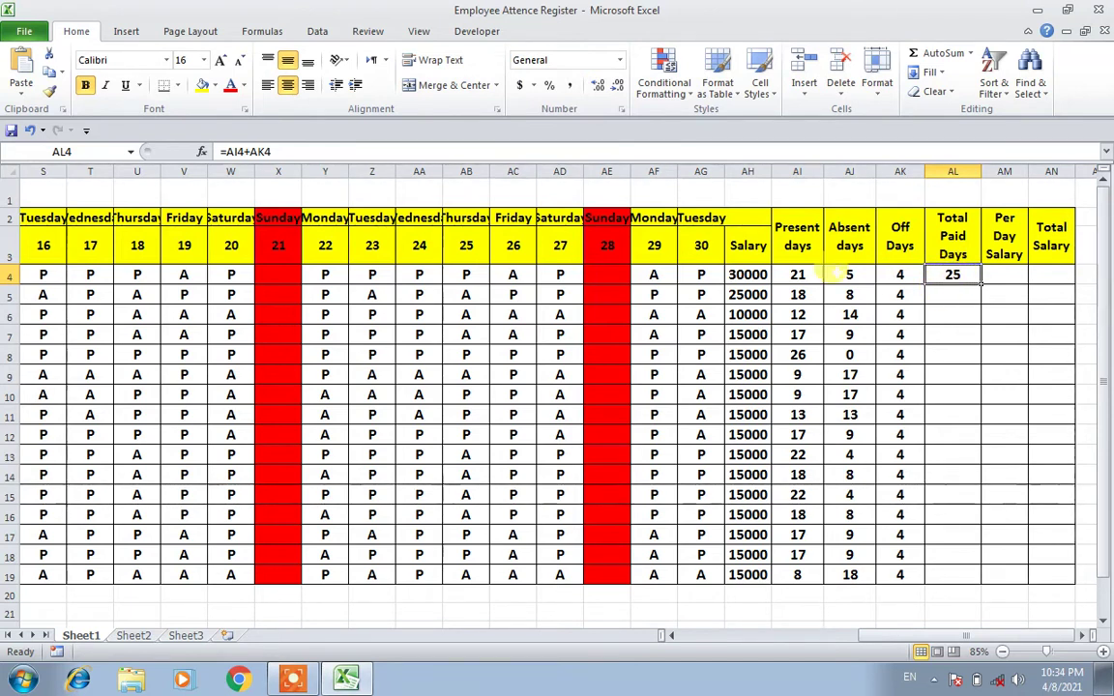
- Fill the =AI+AK formula down AL4:AL19 and spot-check the copied totals (12 to 30)
drag(979, 282, 967, 576)
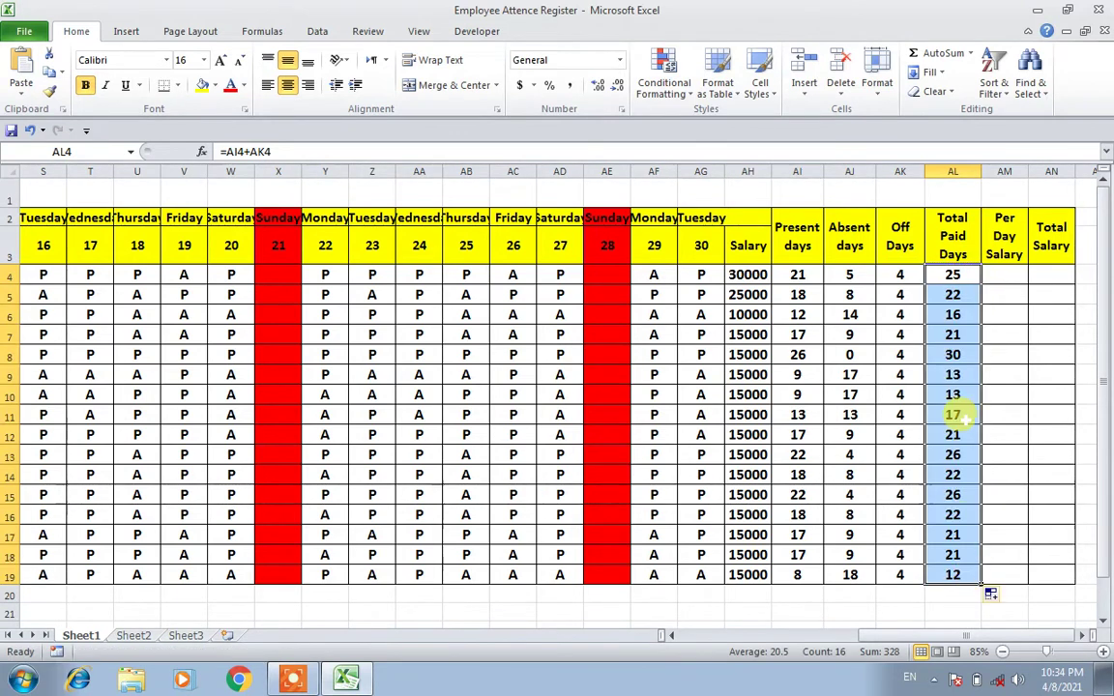
click(956, 393)
click(950, 292)
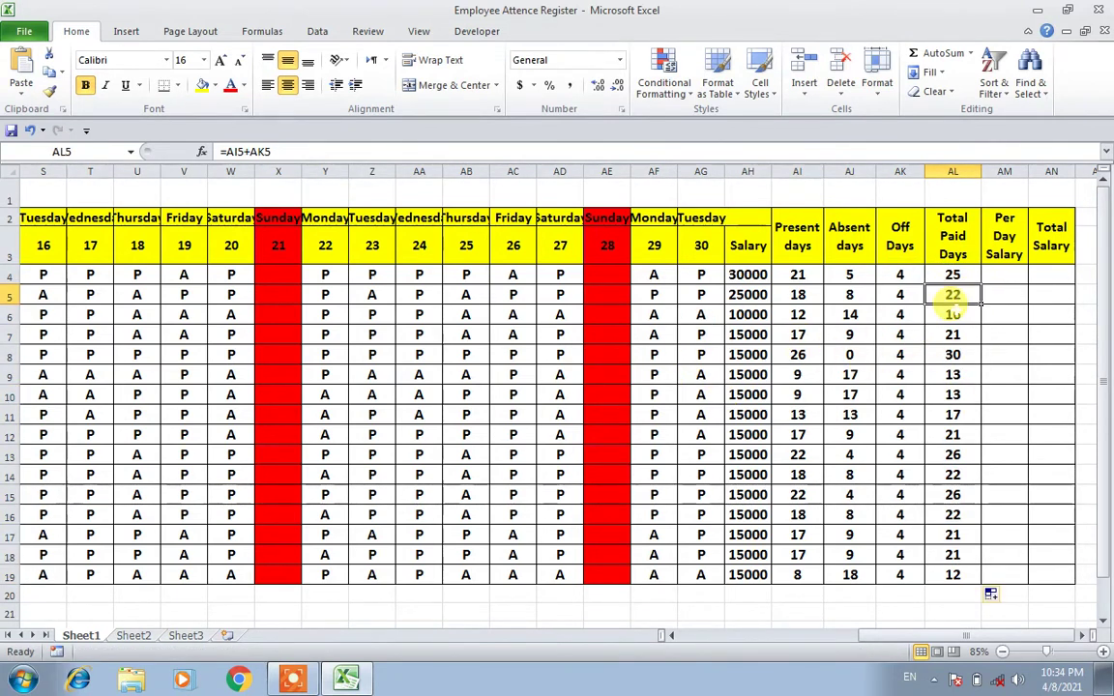
click(938, 333)
click(943, 390)
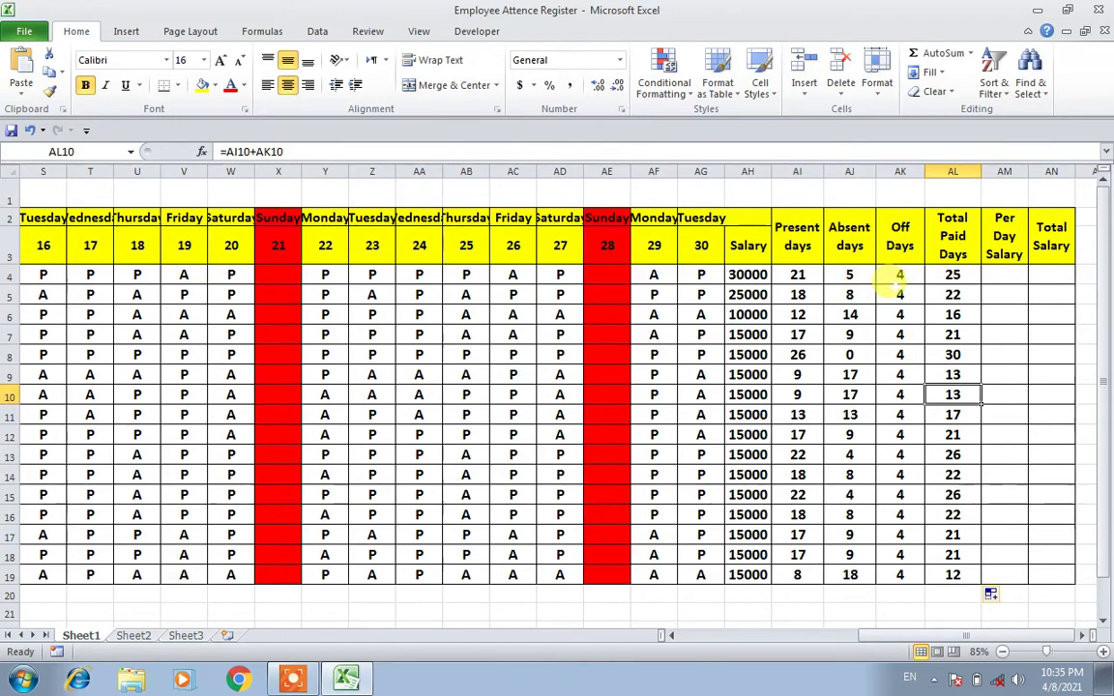
click(1004, 278)
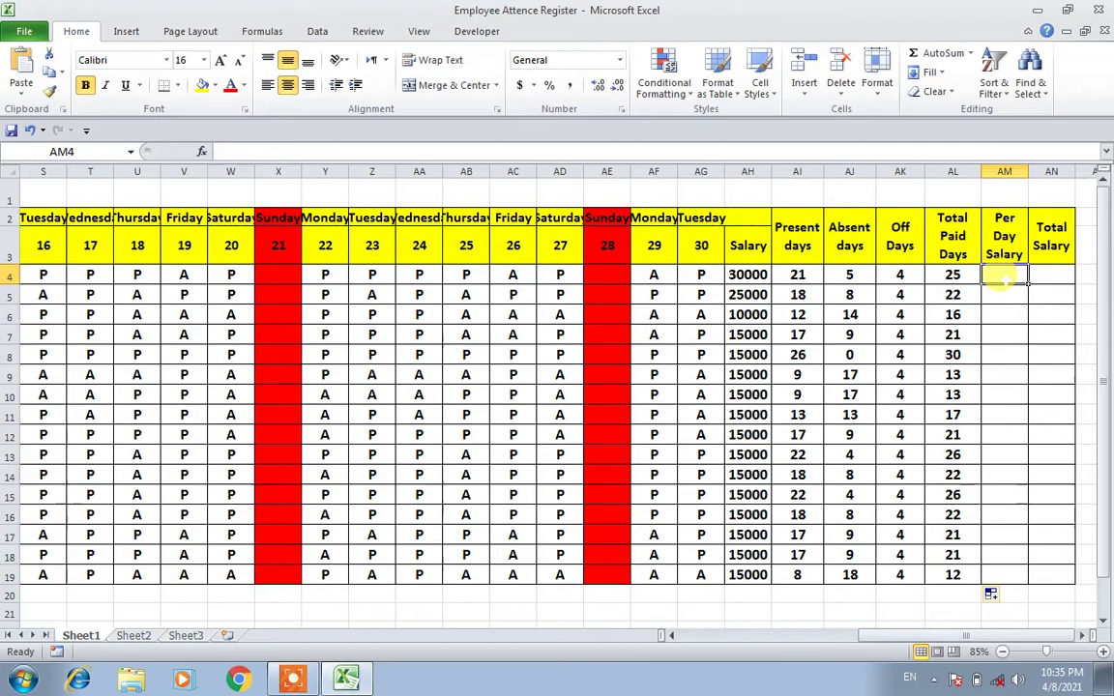
click(738, 275)
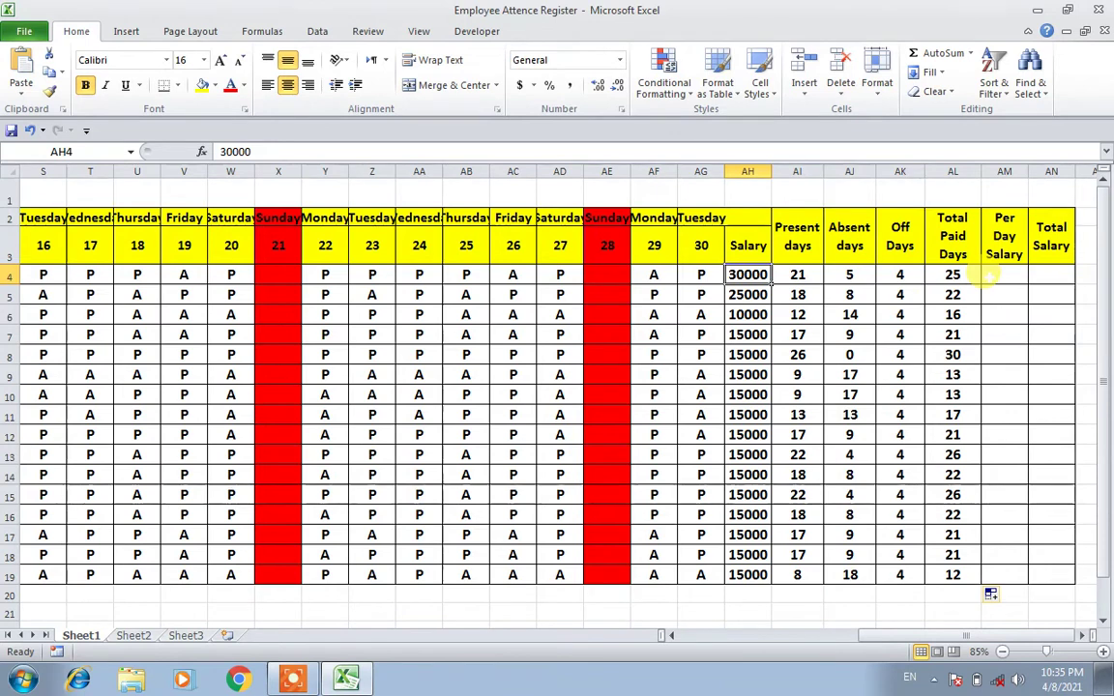
- Enter =AH4/30 in AM4, giving a per-day salary of 1000
click(991, 278)
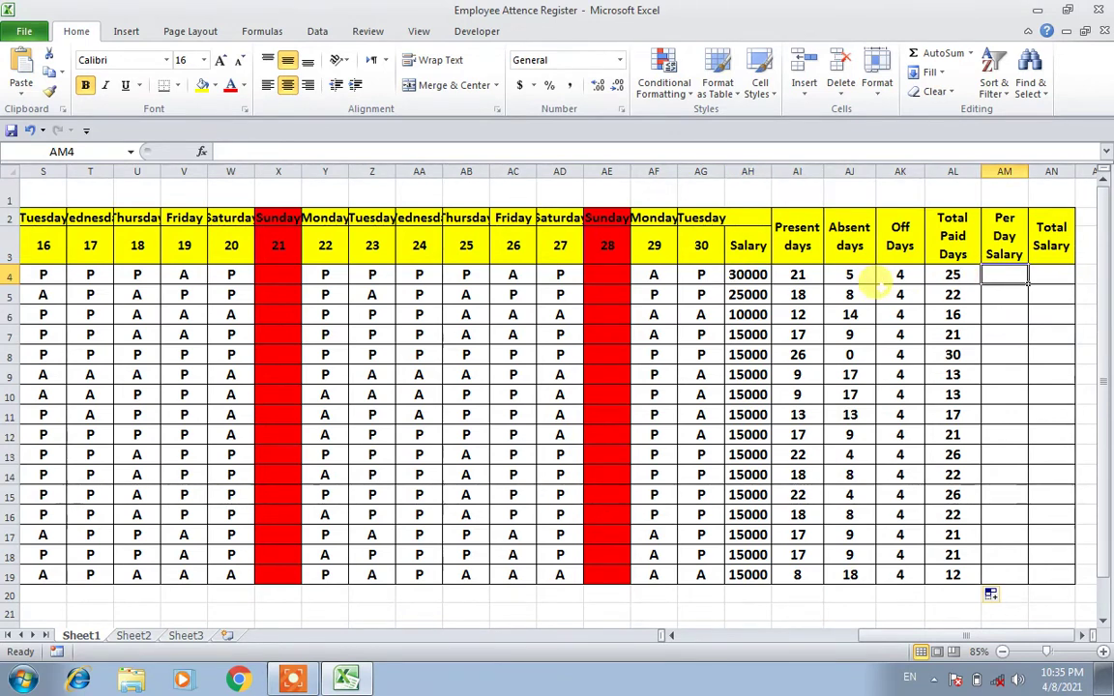
text(=)
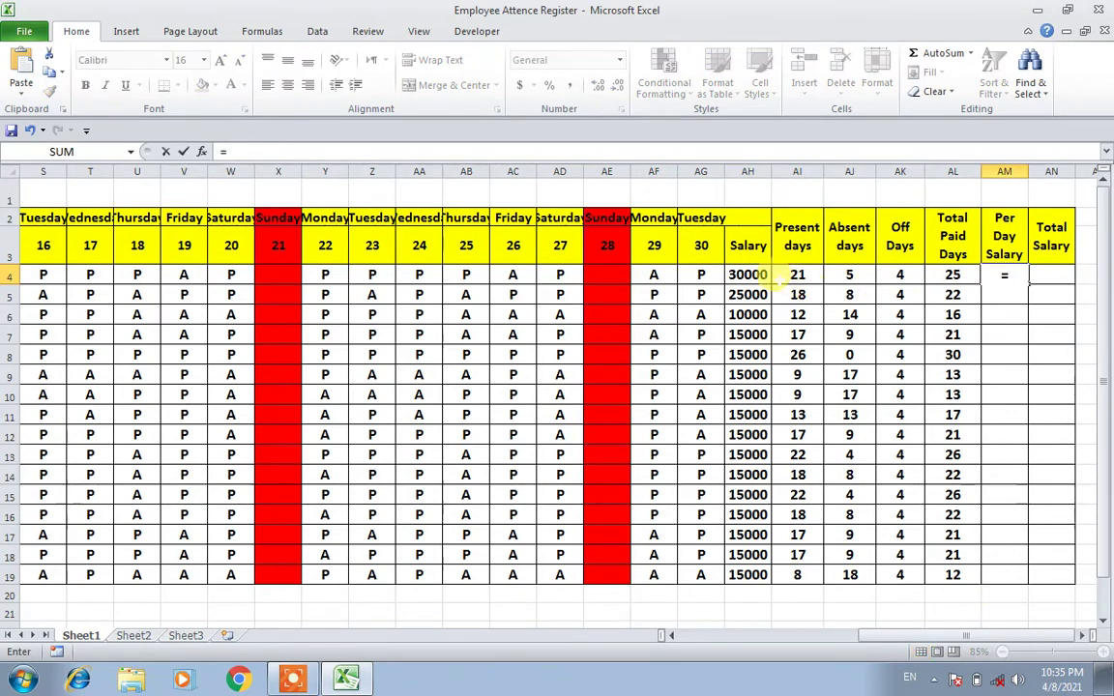
click(743, 274)
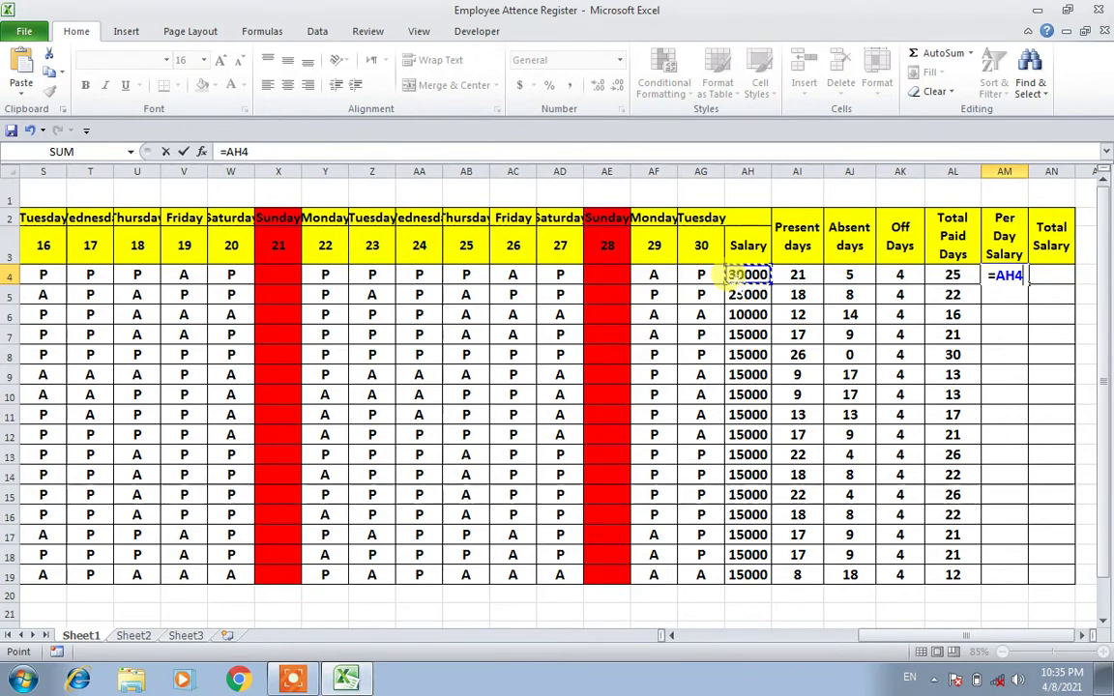
text(/)
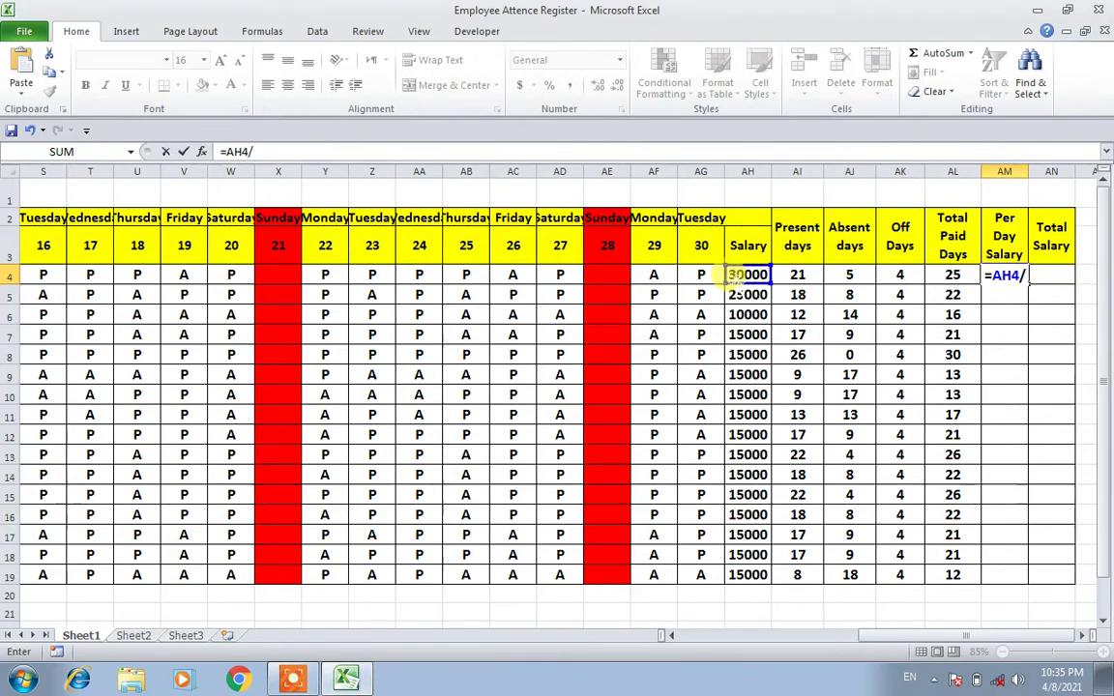
text(30)
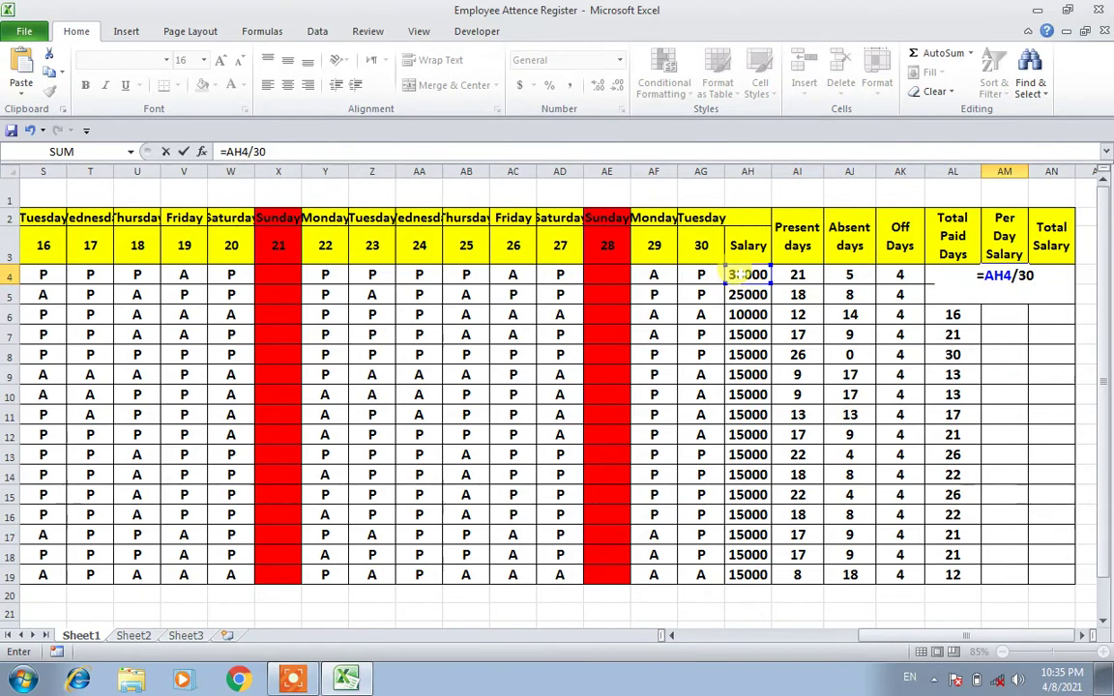
key(Return)
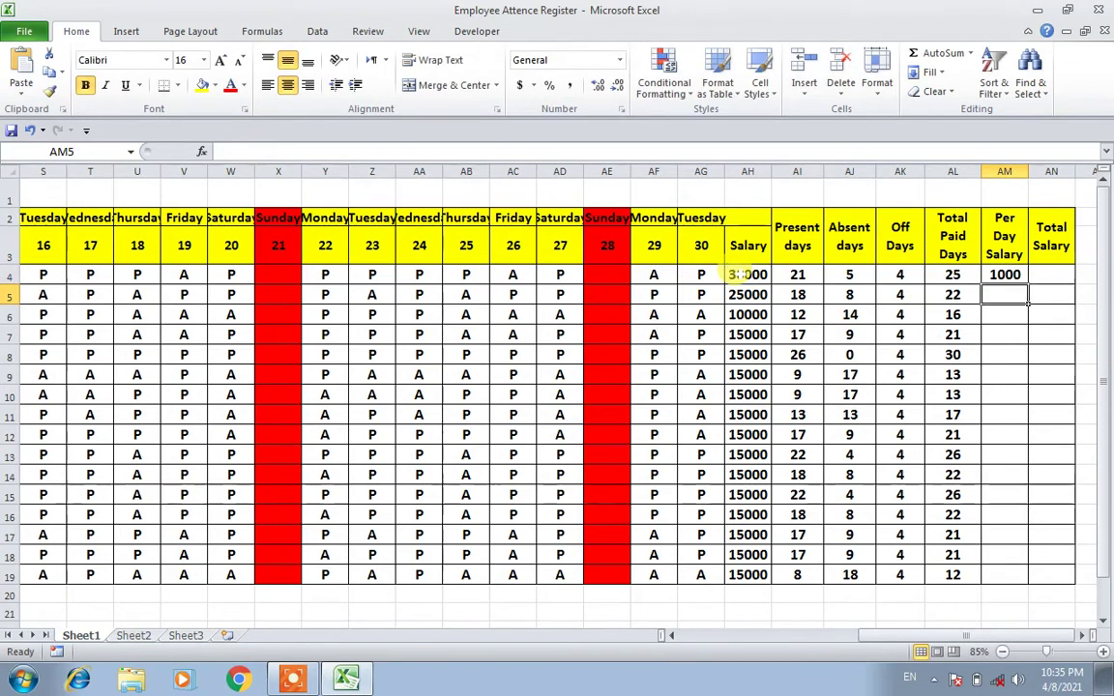
click(1004, 275)
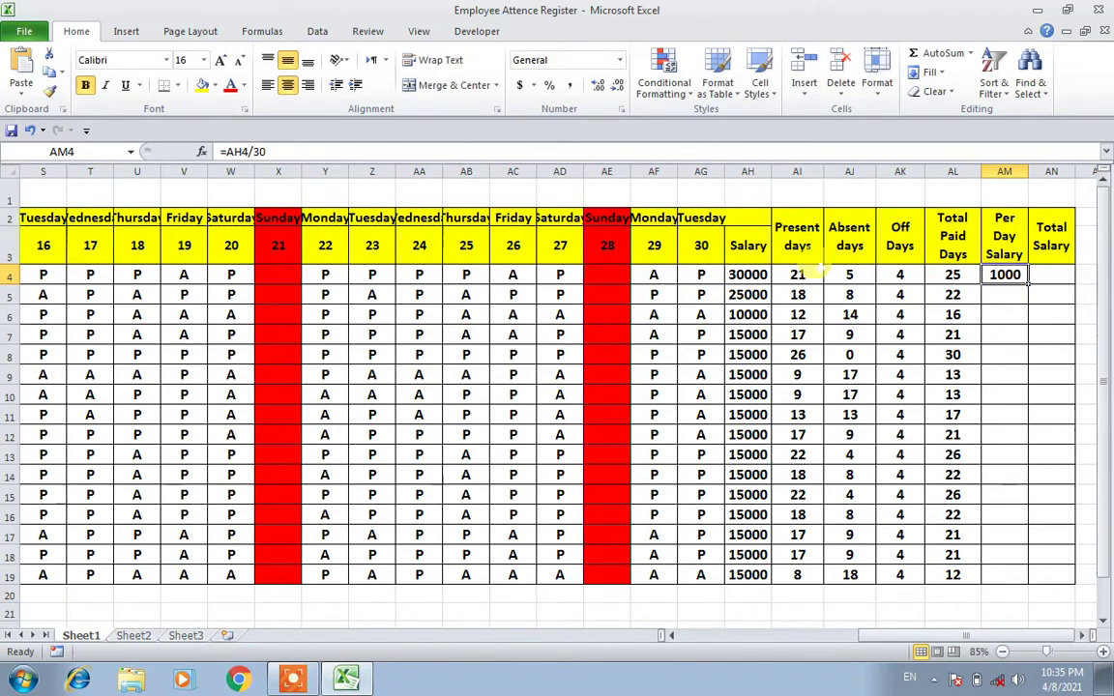
click(737, 274)
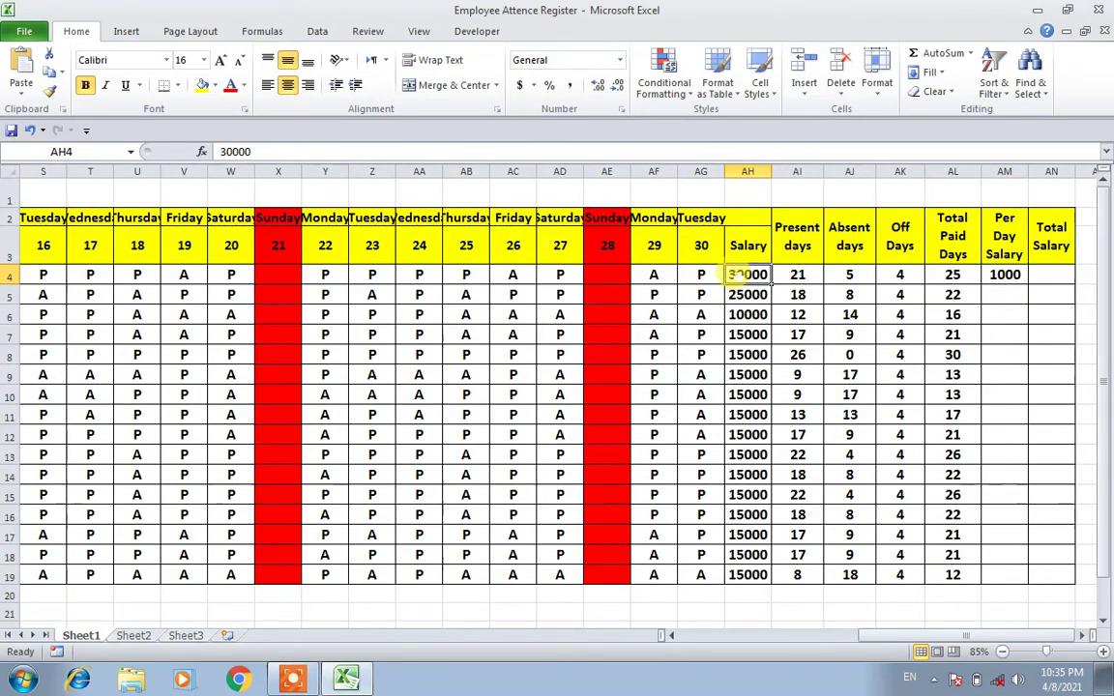
click(996, 275)
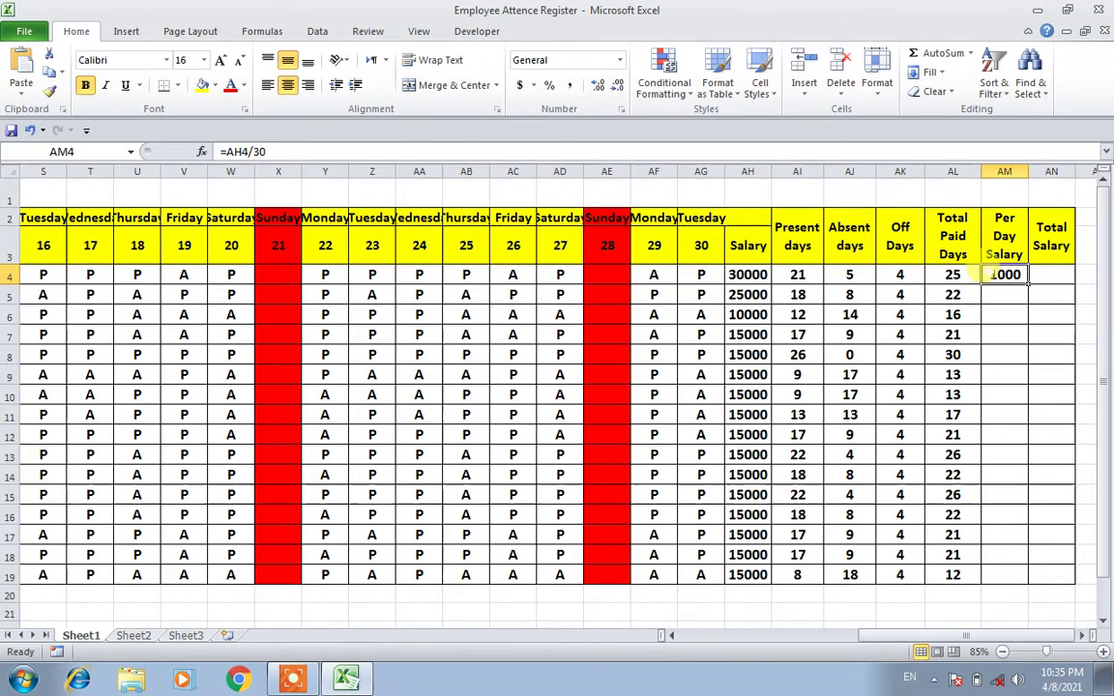
- Copy the =AH/30 formula down AM4:AM19 and check rows 5–9 against their monthly salaries
drag(1025, 282, 1014, 570)
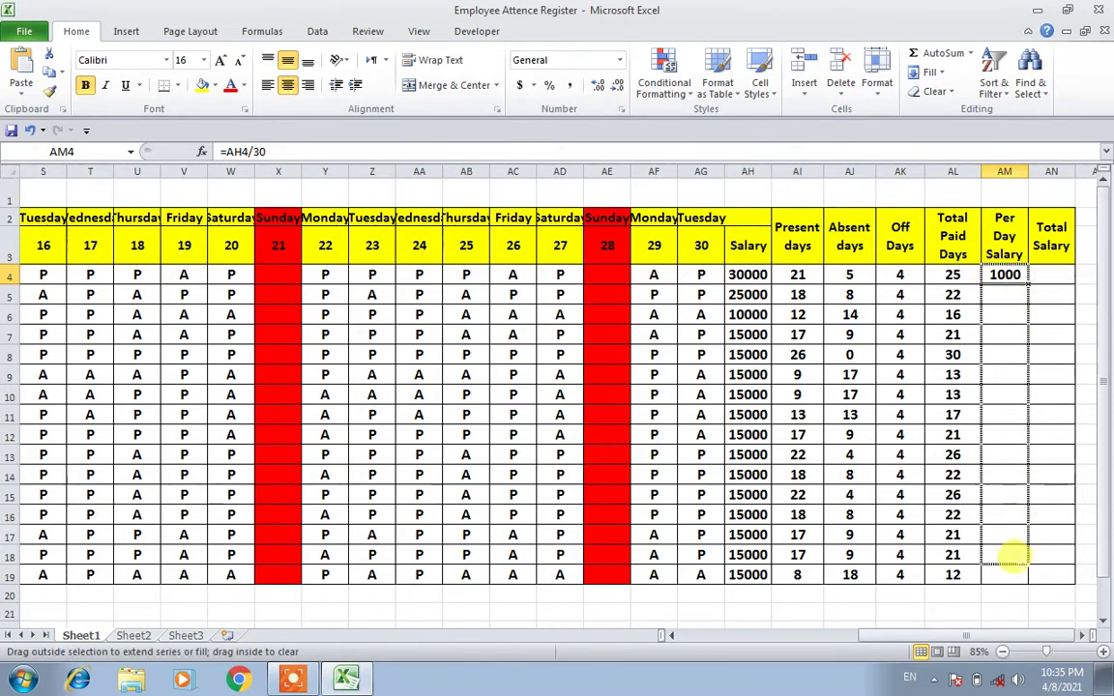
click(1006, 394)
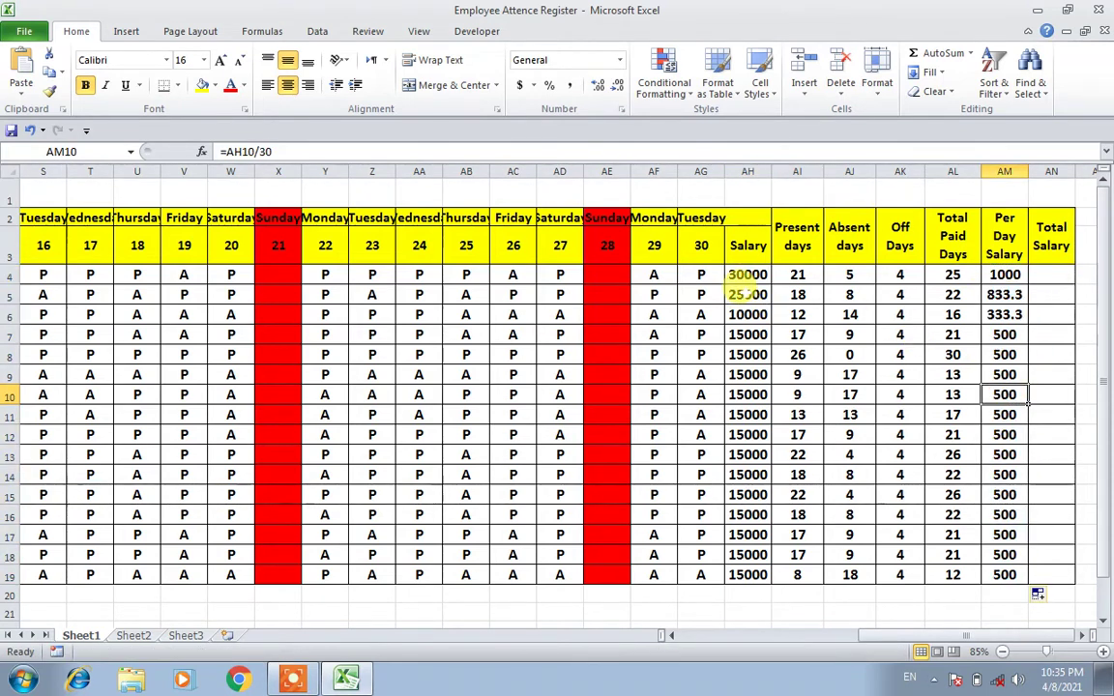
drag(747, 315, 737, 466)
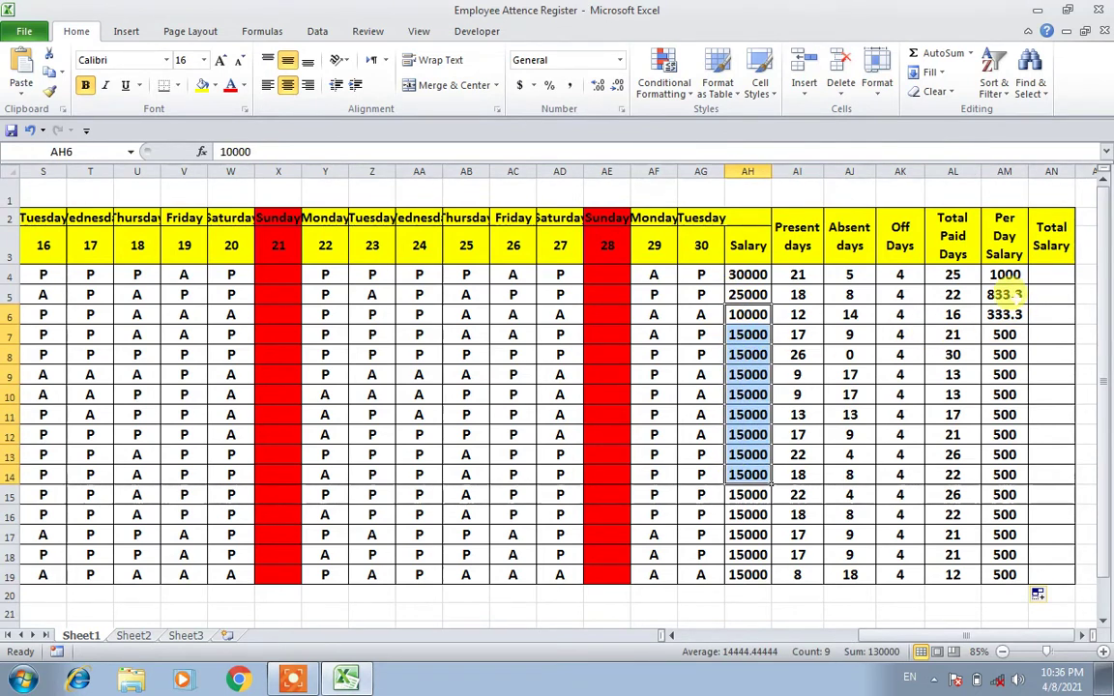
click(1005, 294)
click(1006, 354)
click(1005, 314)
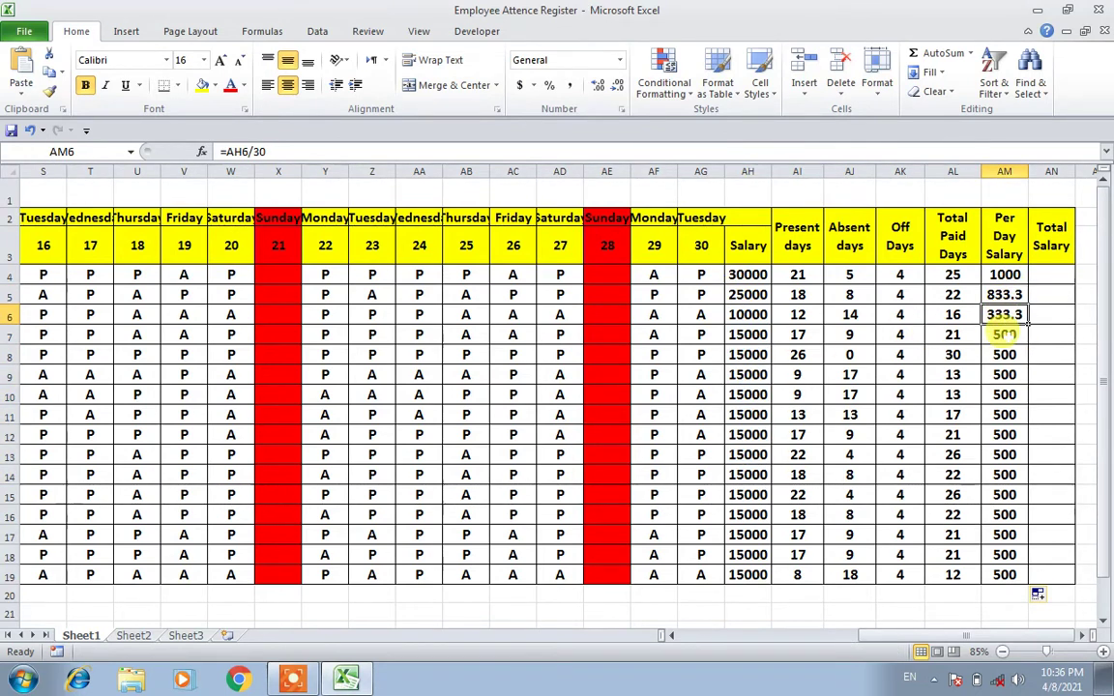
click(1006, 335)
click(1006, 374)
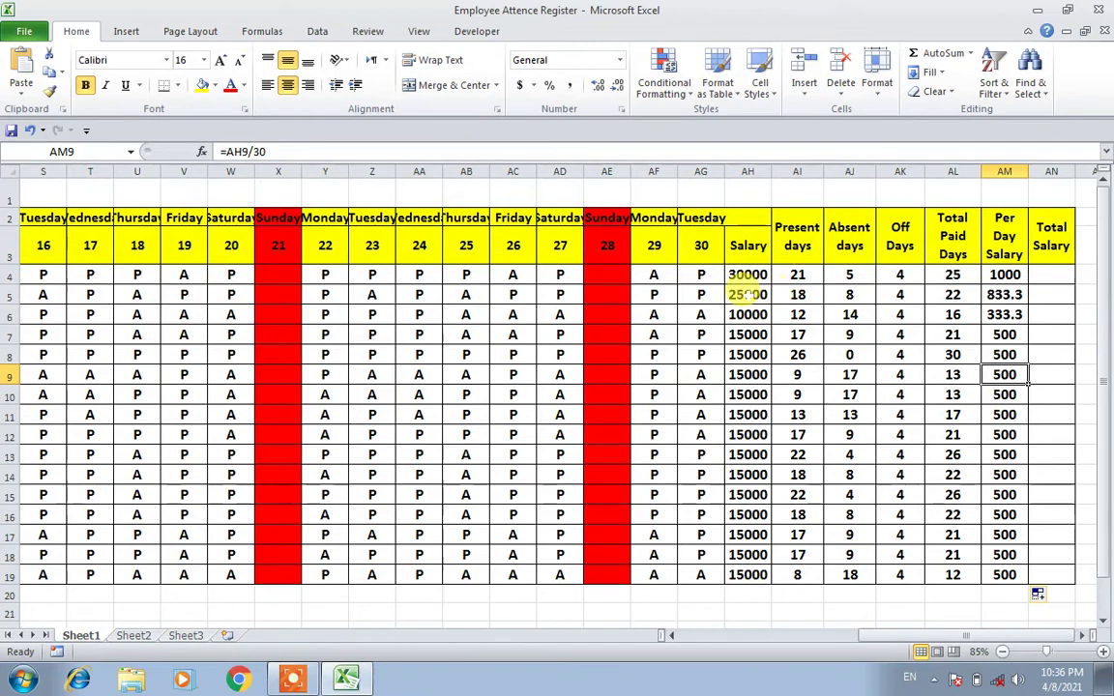
click(747, 295)
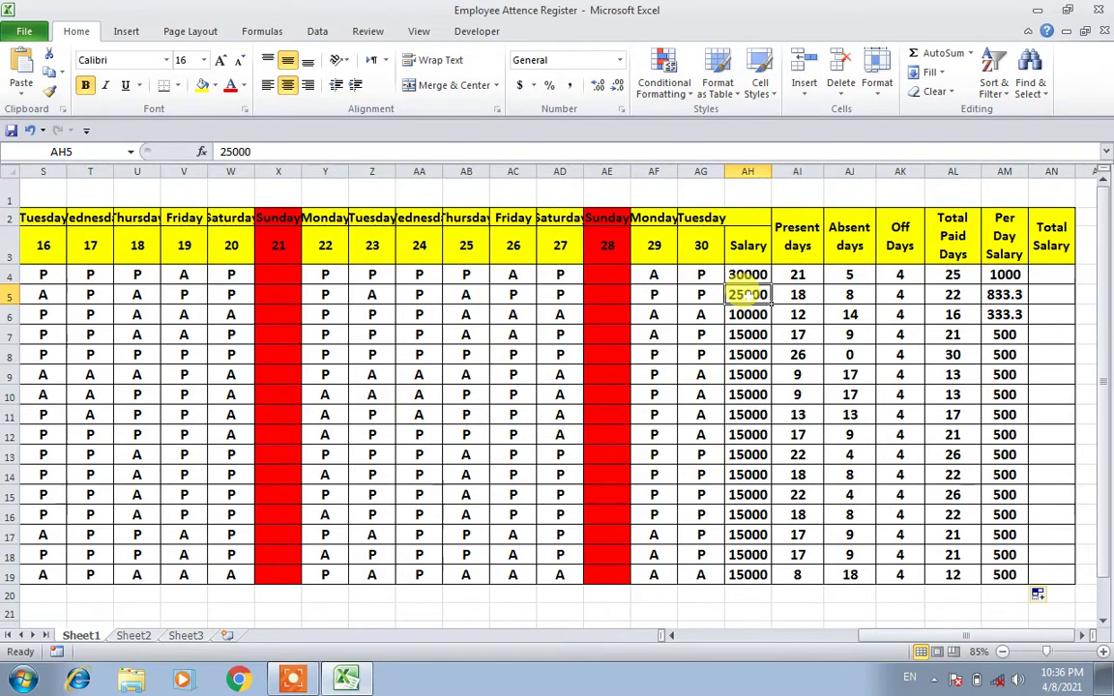
click(1005, 295)
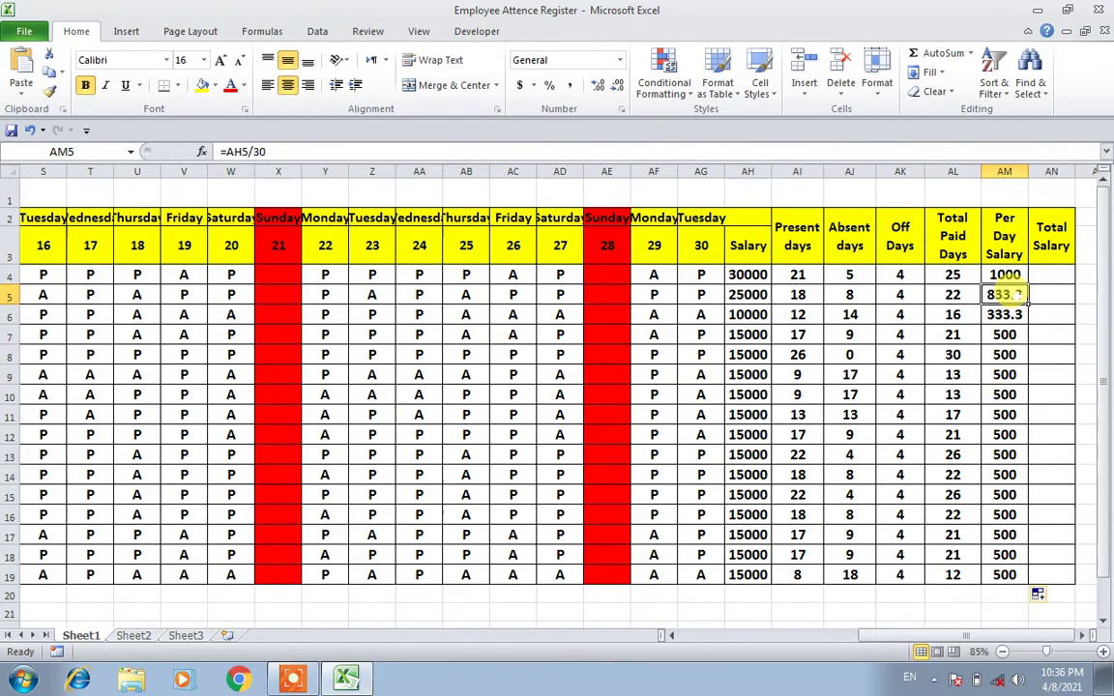
key(Down)
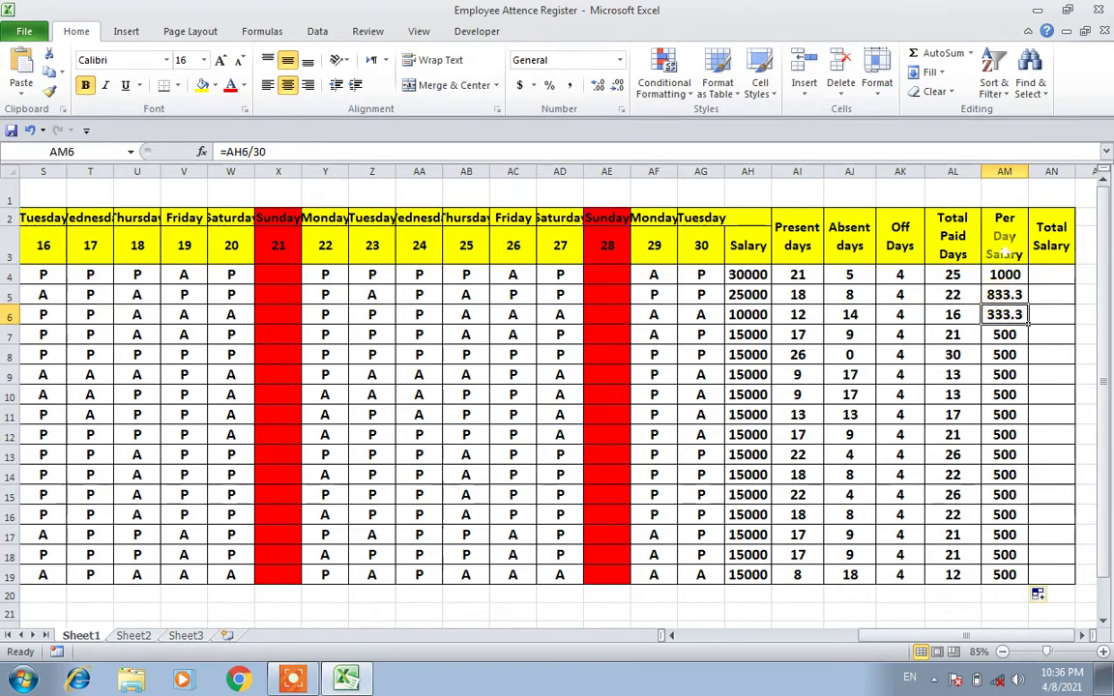
click(1049, 274)
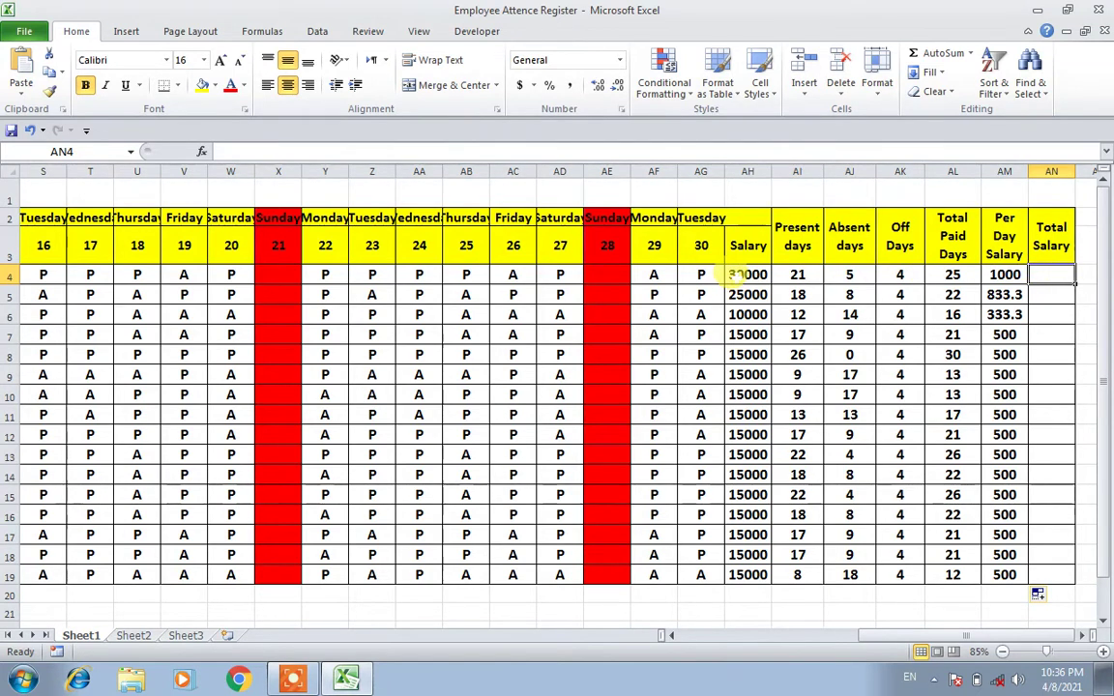
- Enter =AM4*AL4 in AN4, giving the first employee a total salary of 25000
click(737, 275)
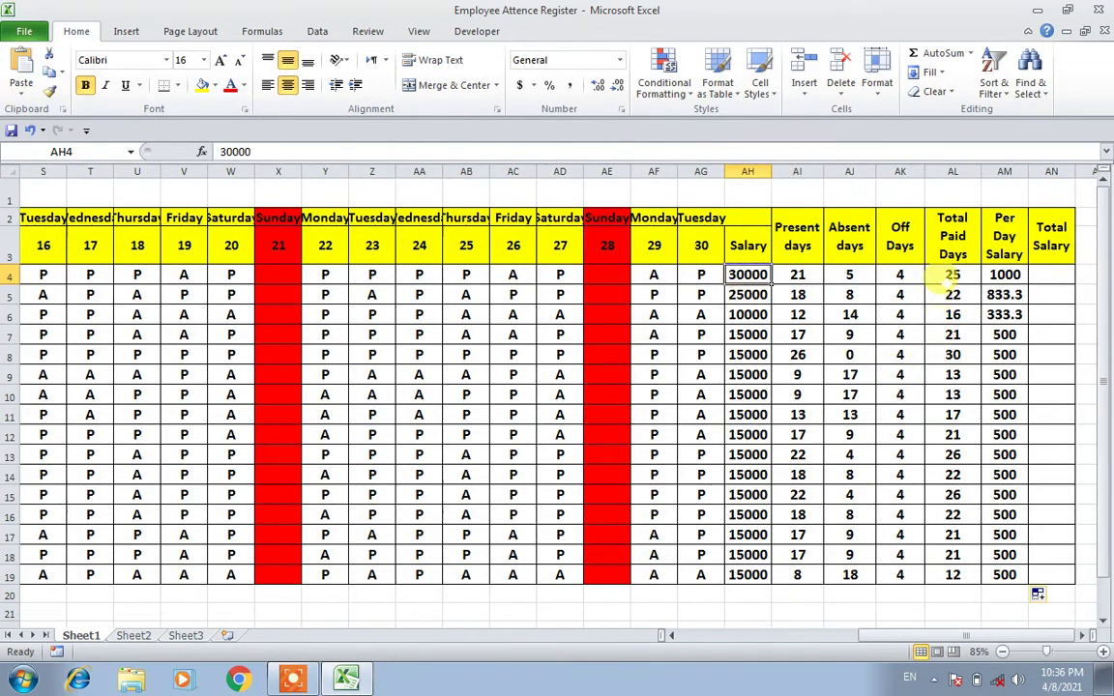
click(942, 277)
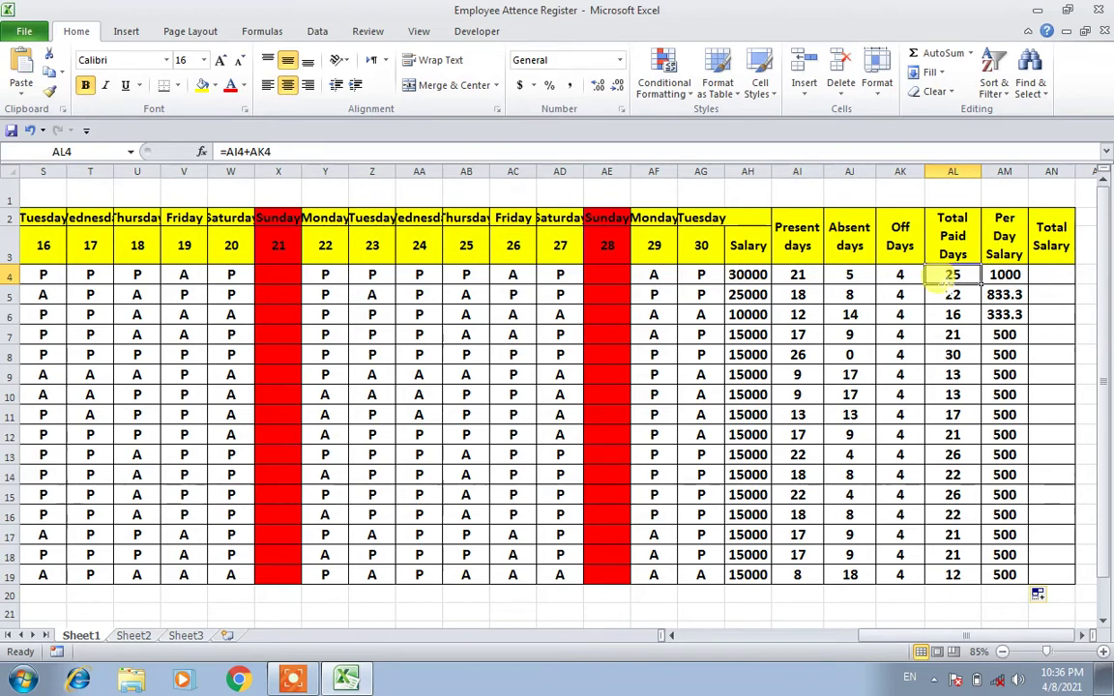
click(1044, 274)
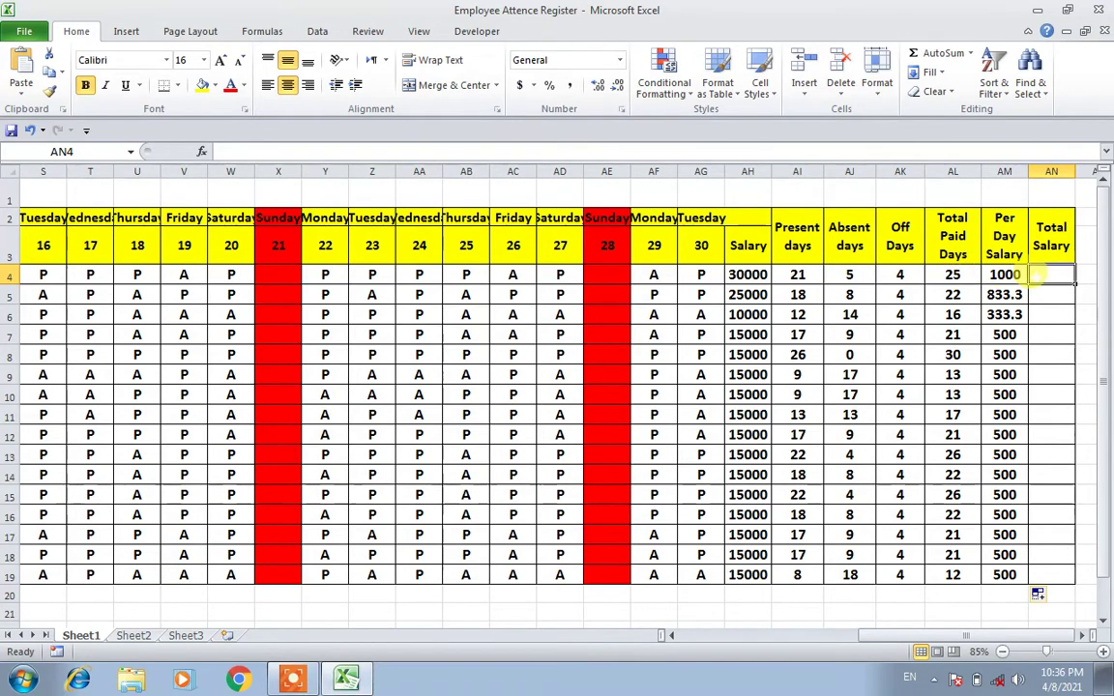
text(=)
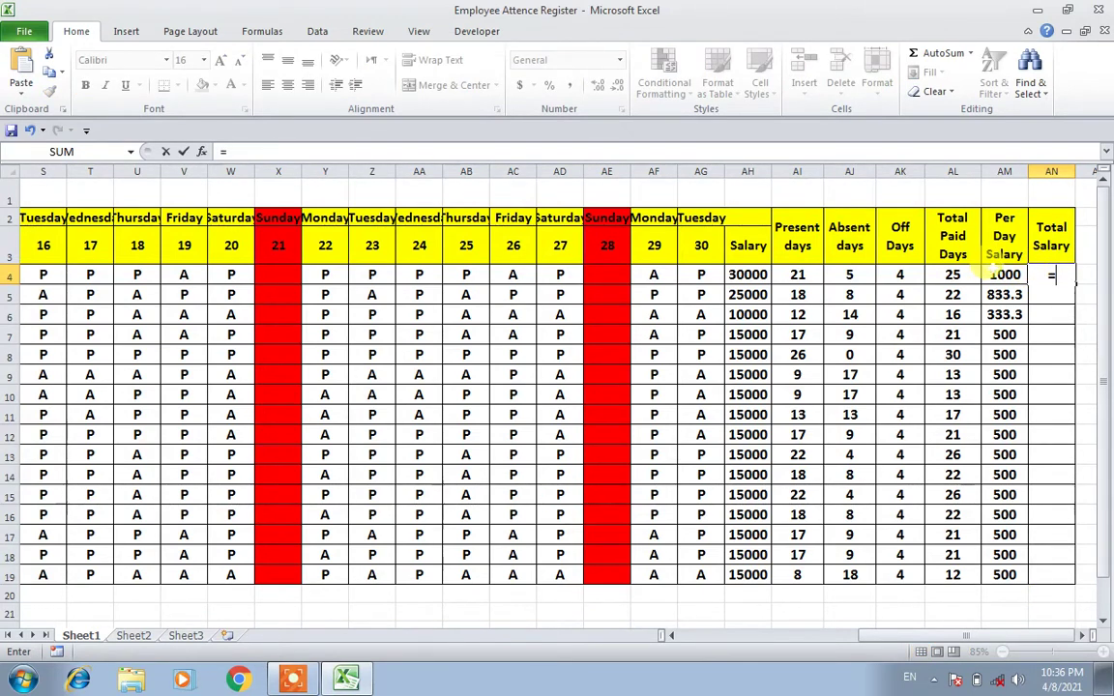
click(993, 275)
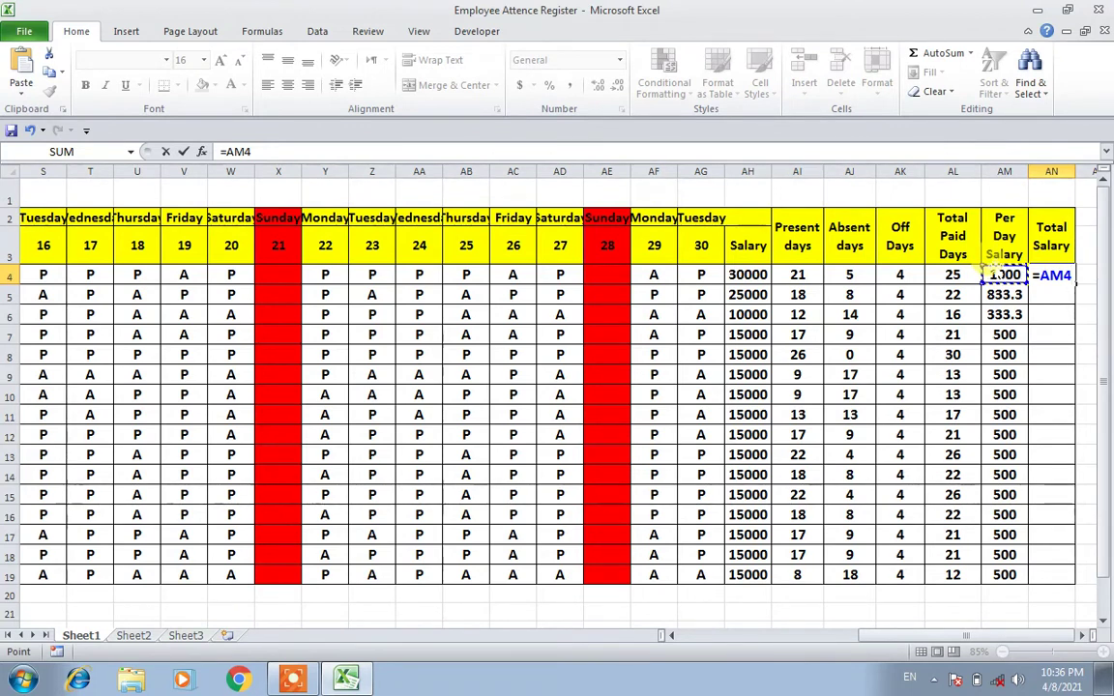
text(*)
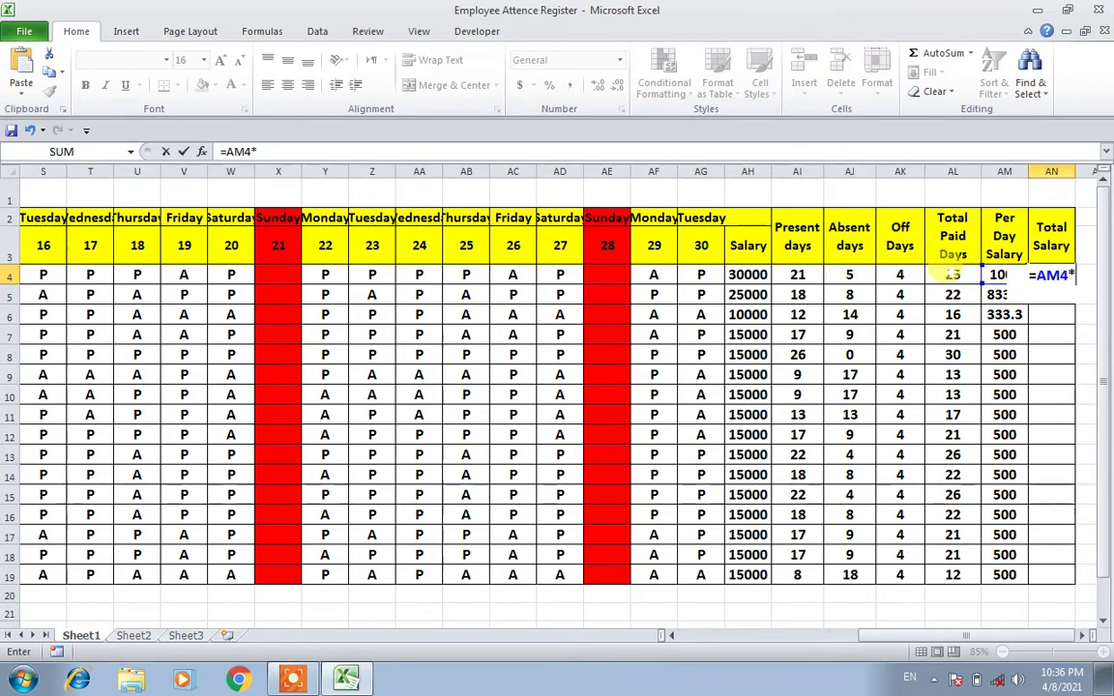
click(947, 275)
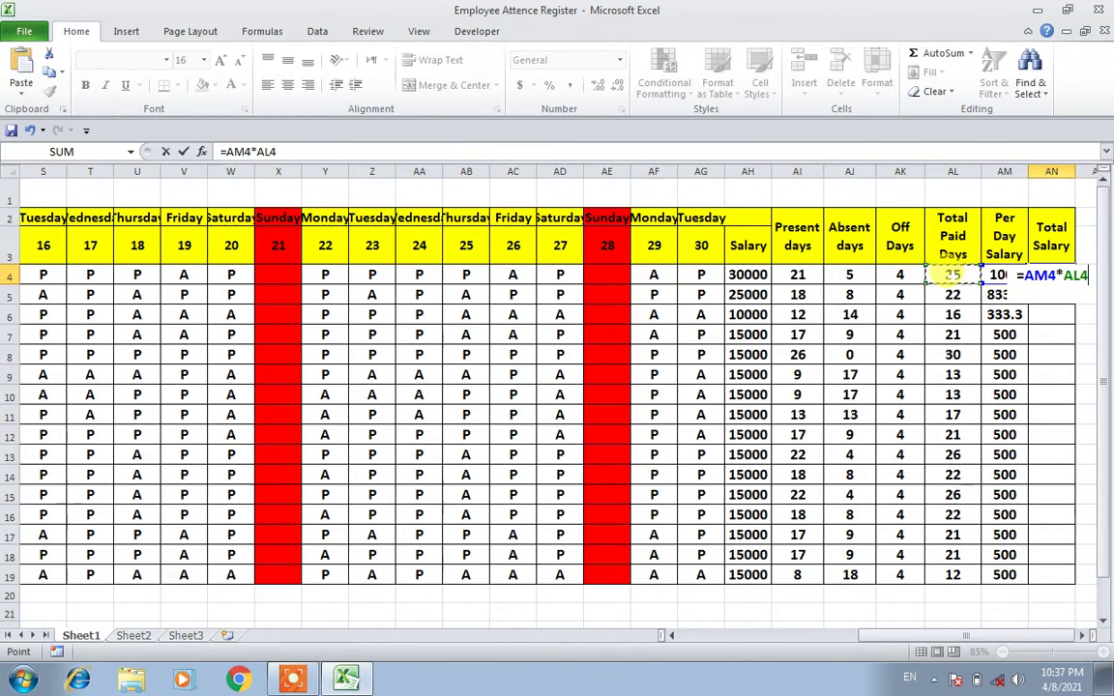
key(Return)
key(Up)
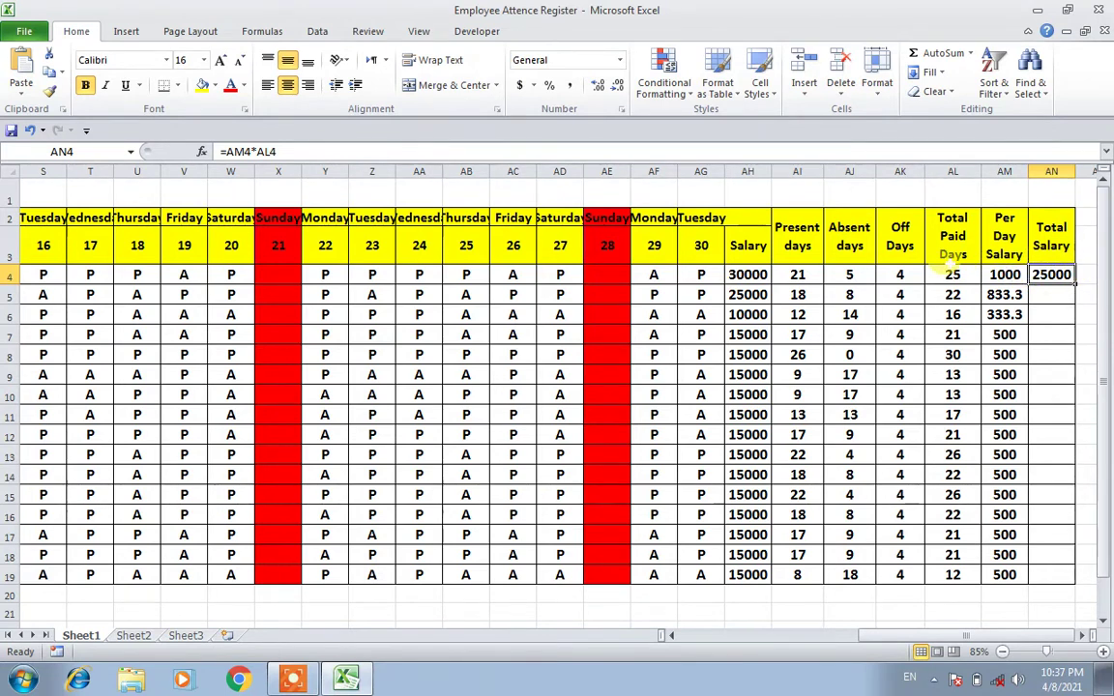
click(953, 274)
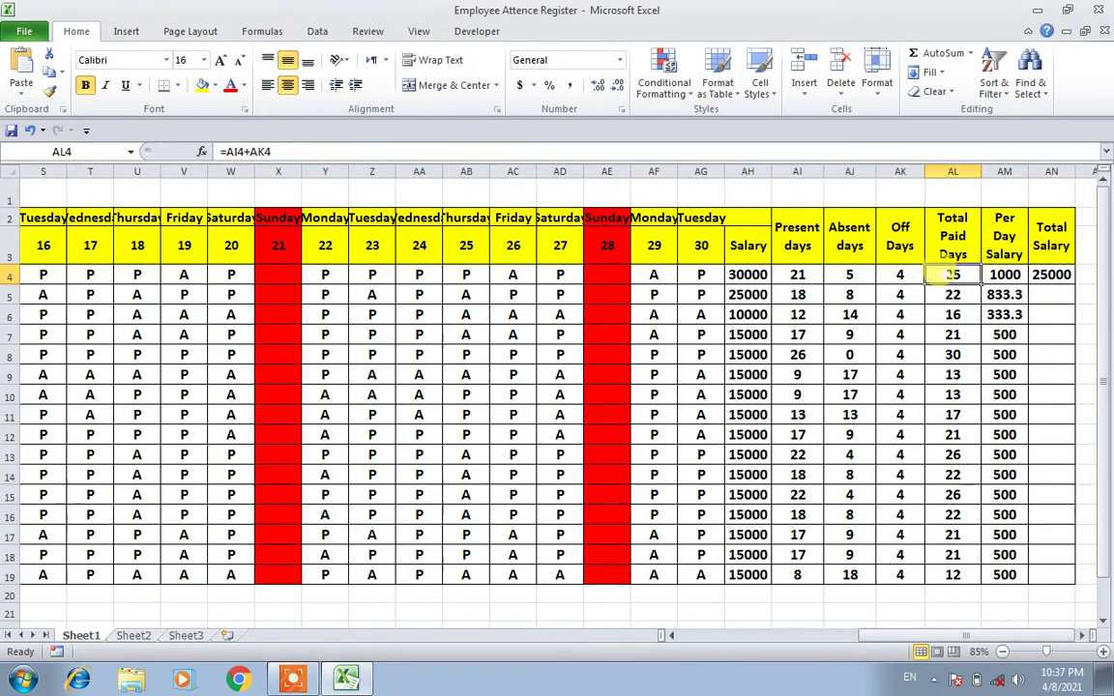
click(849, 275)
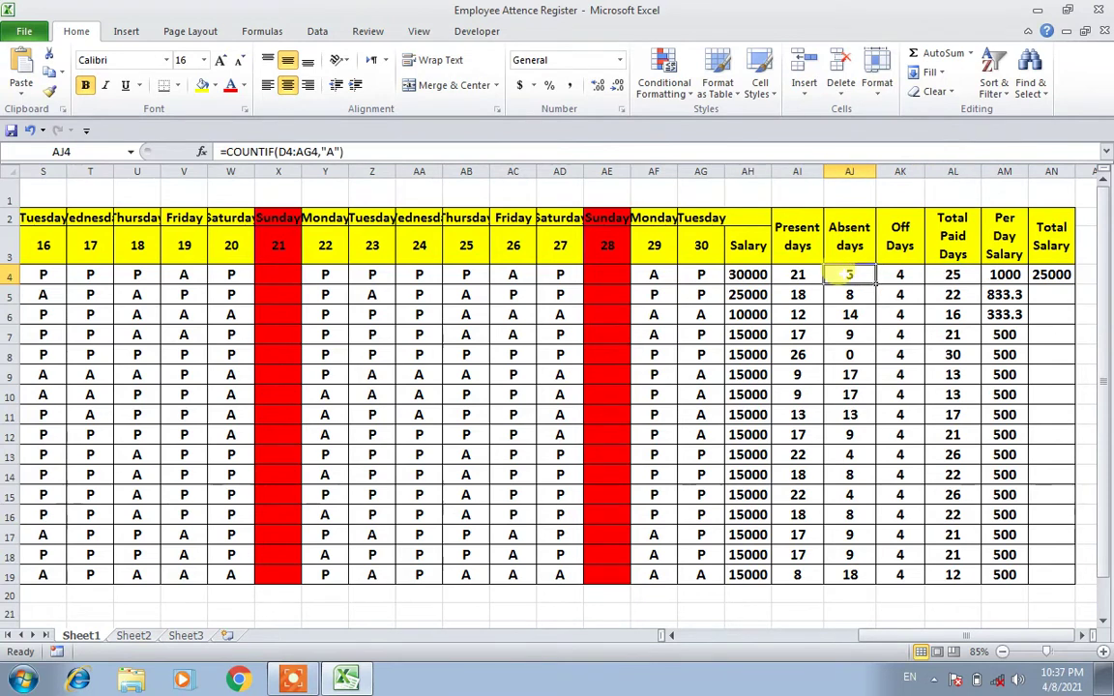
click(1053, 275)
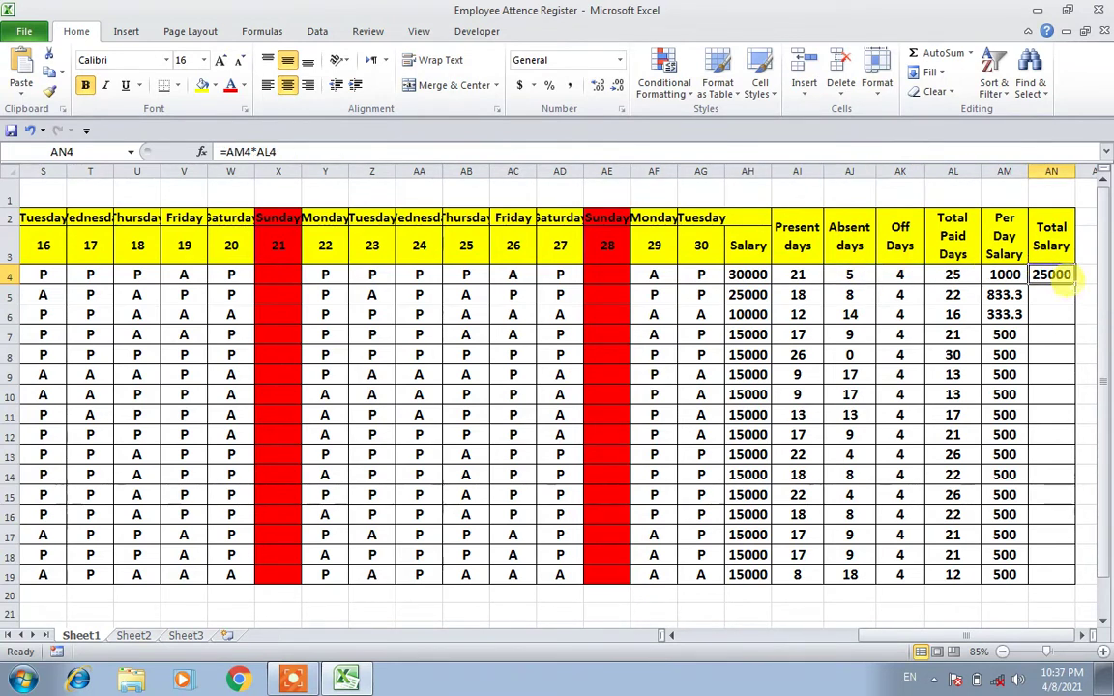
drag(1073, 285, 1057, 577)
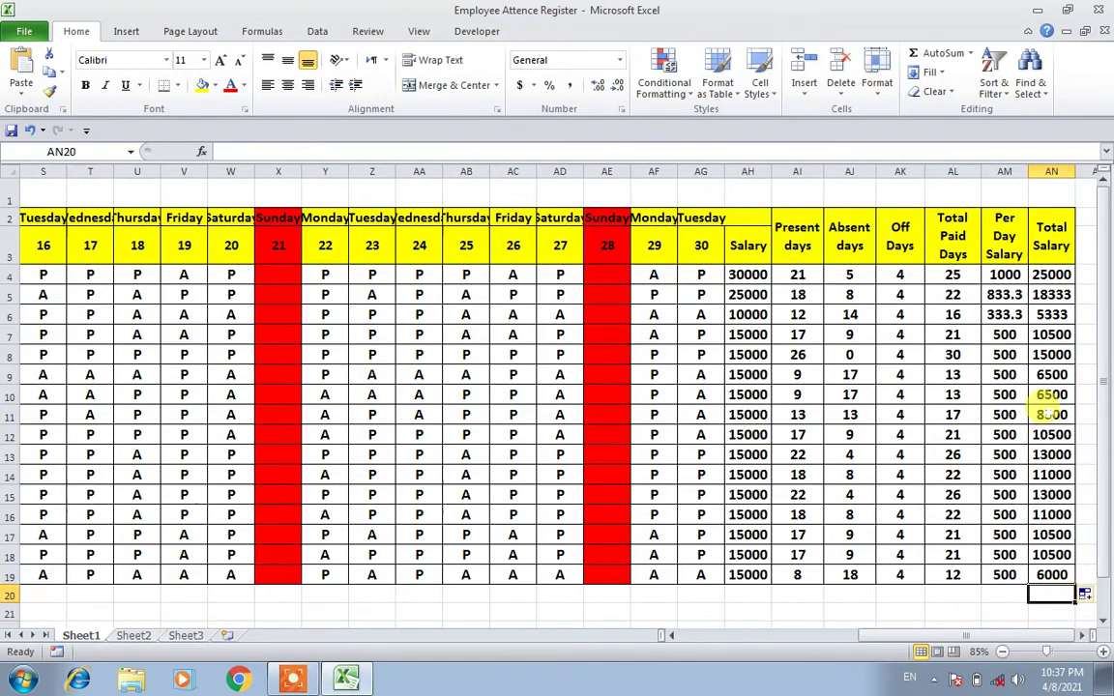
click(1051, 414)
click(1052, 314)
click(1052, 294)
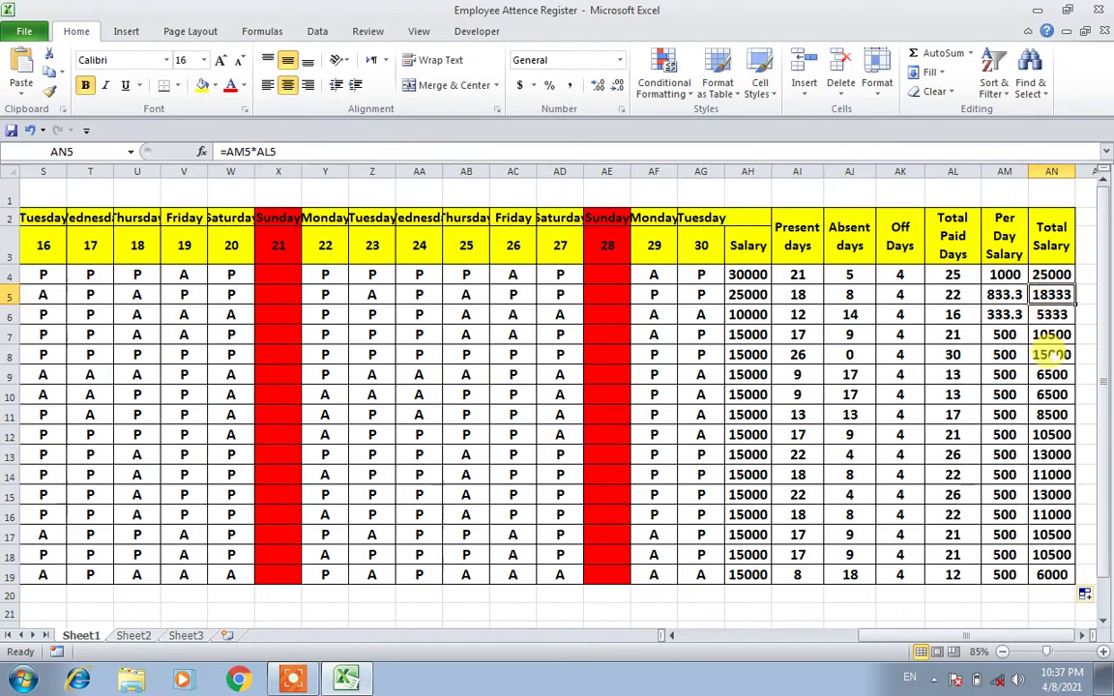
click(1052, 353)
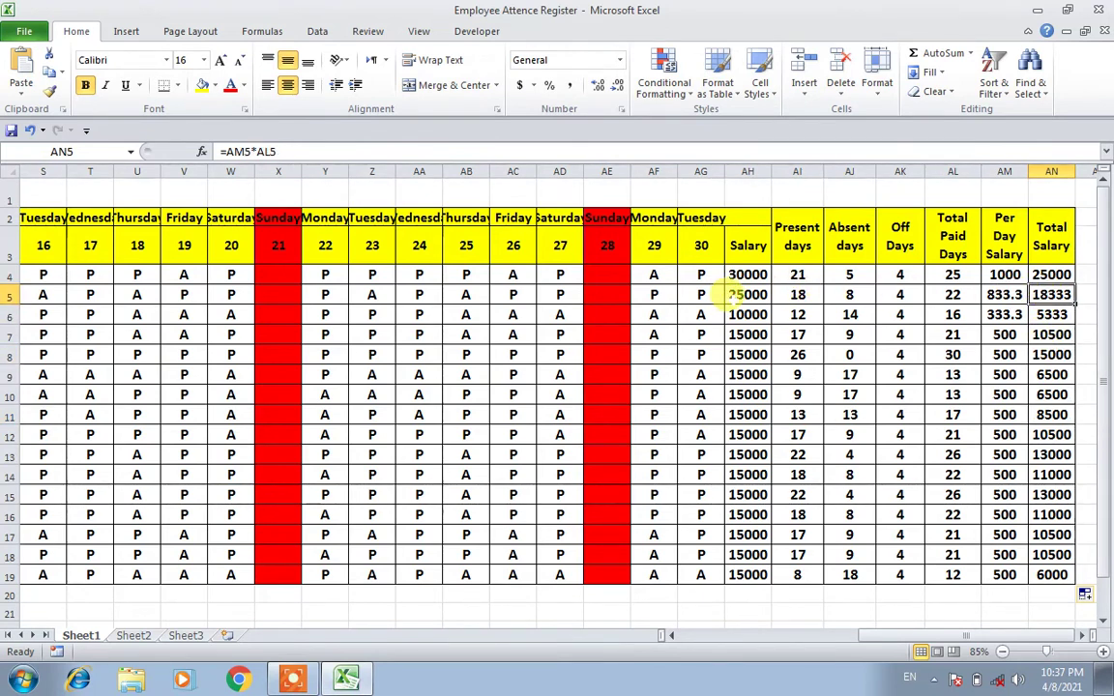
click(733, 293)
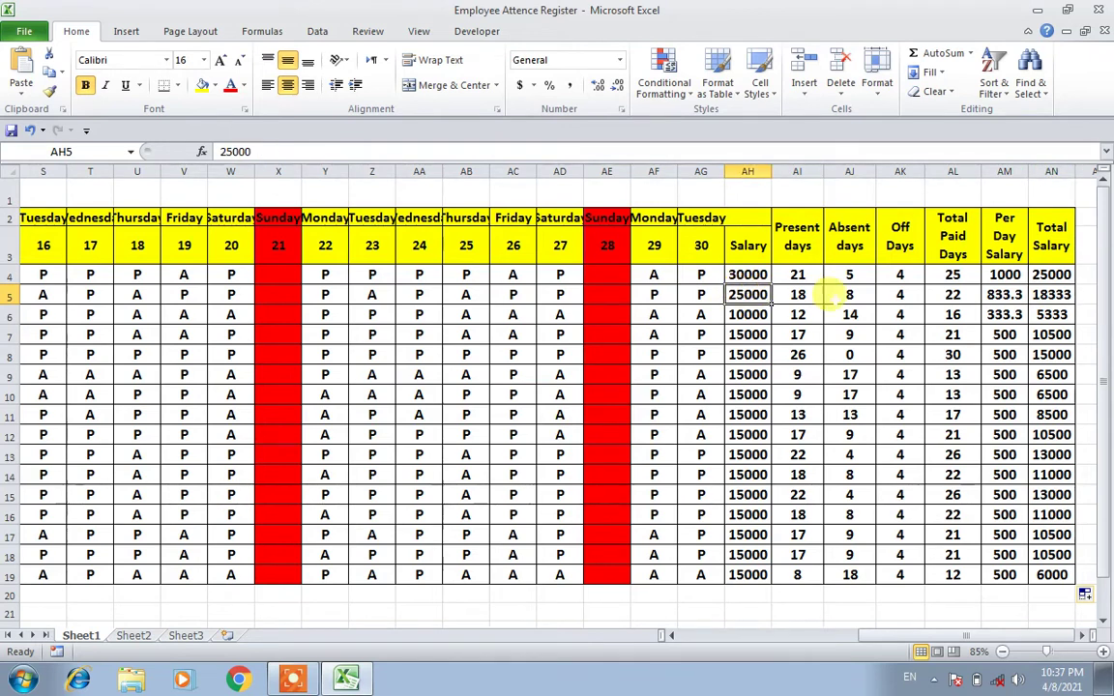
click(842, 294)
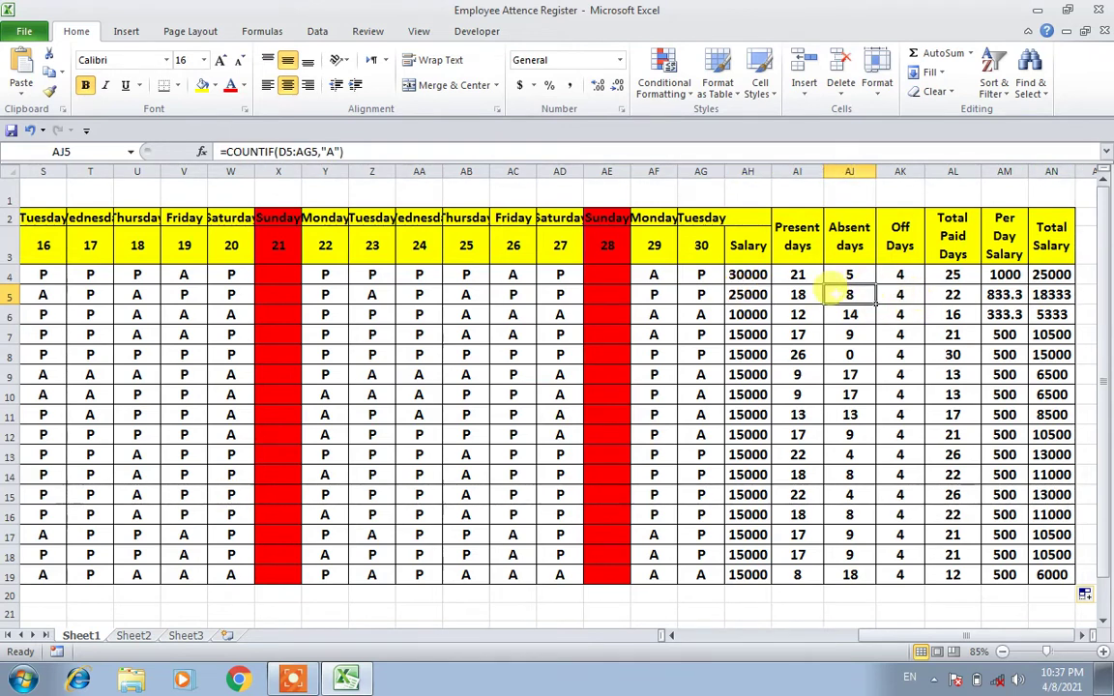
click(946, 294)
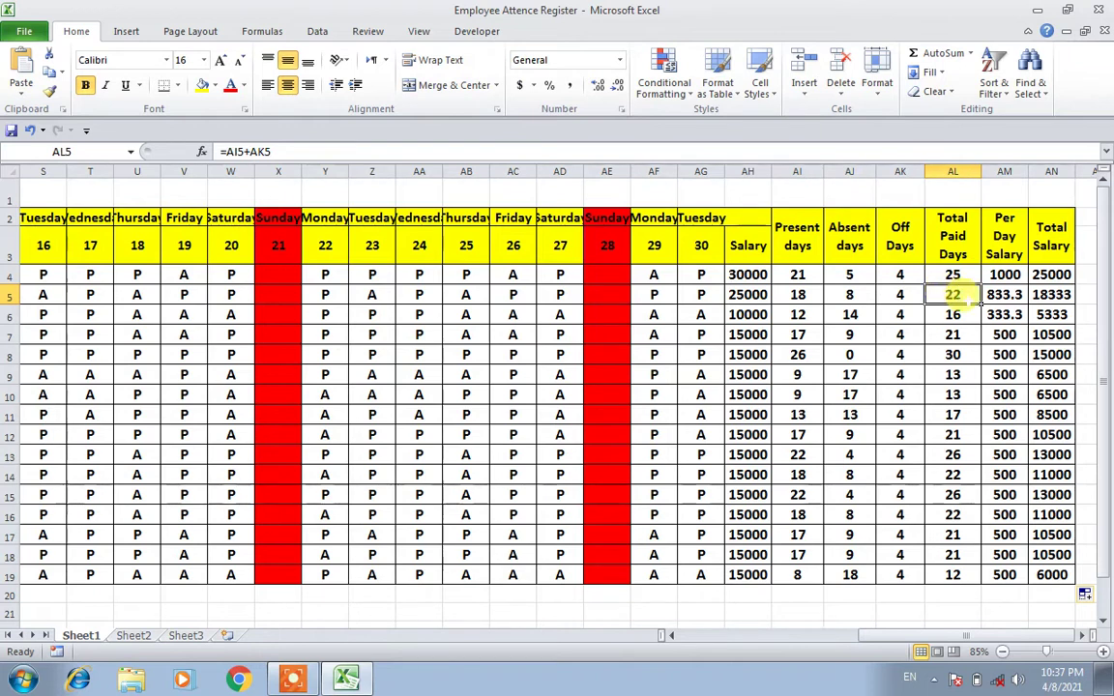
click(1003, 294)
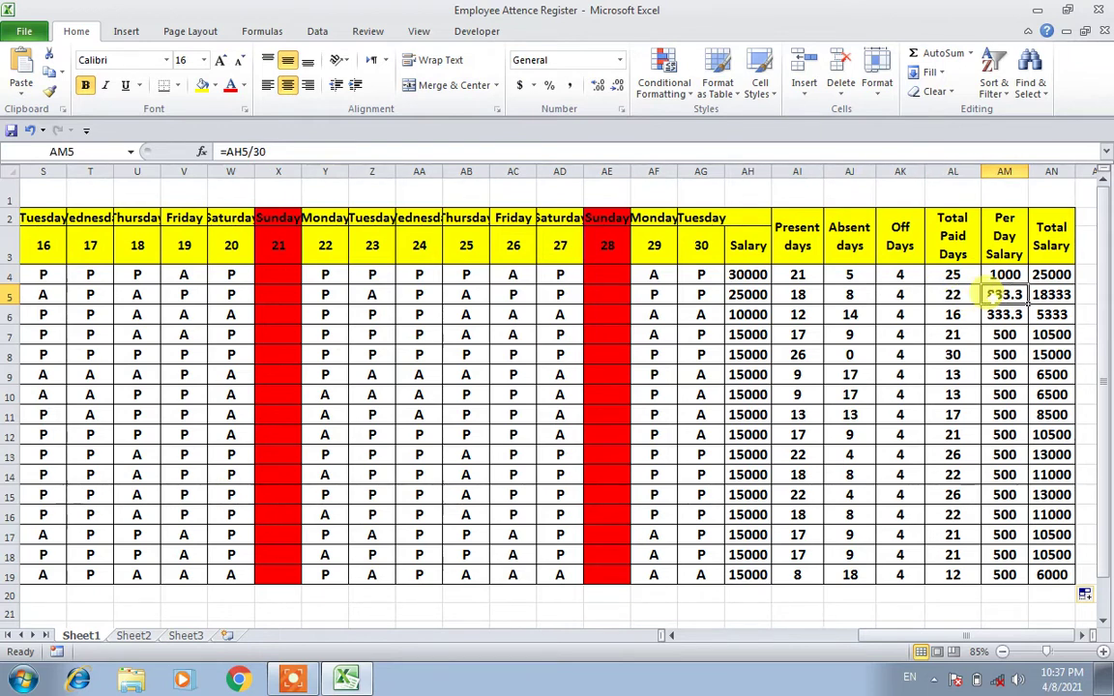
click(1049, 292)
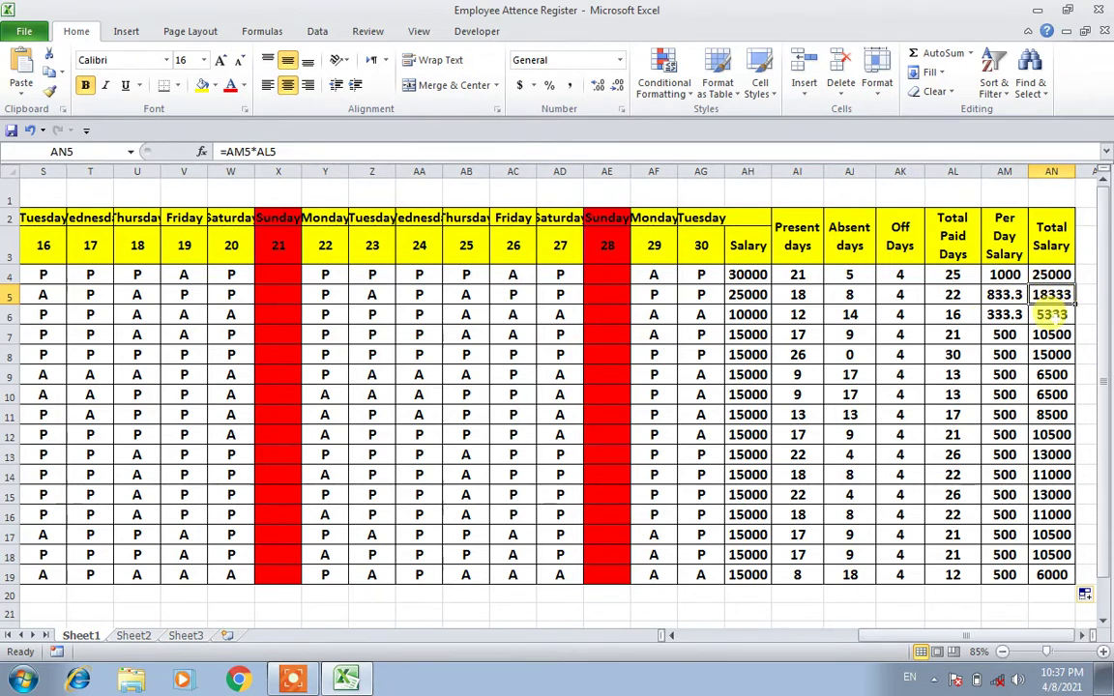
click(1051, 314)
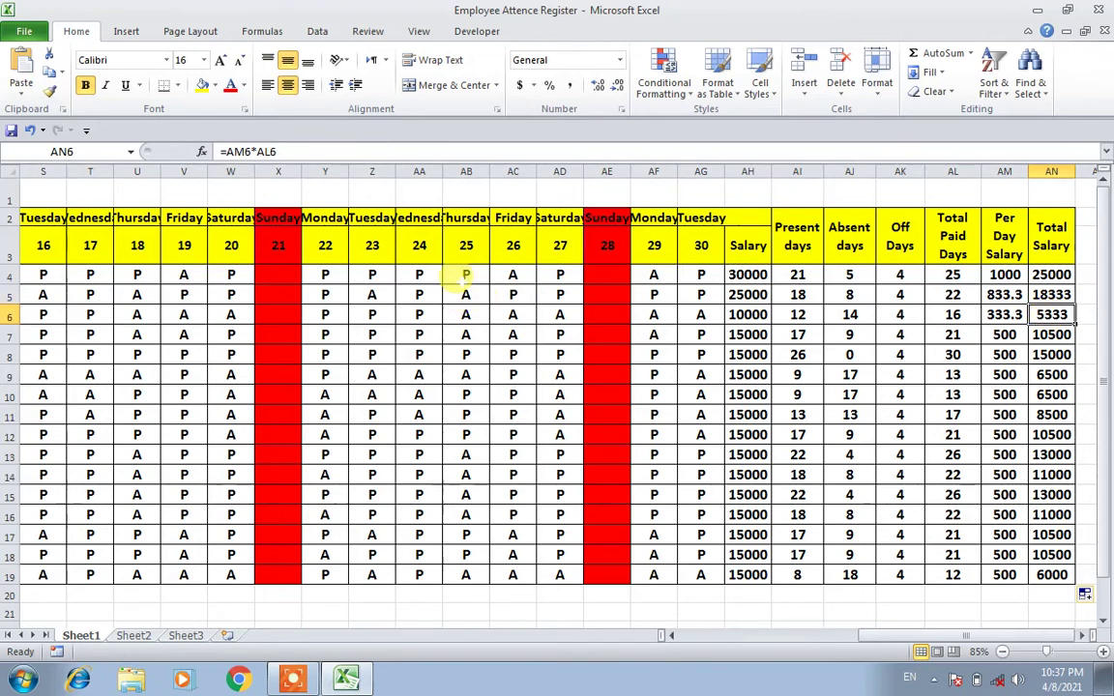
click(465, 276)
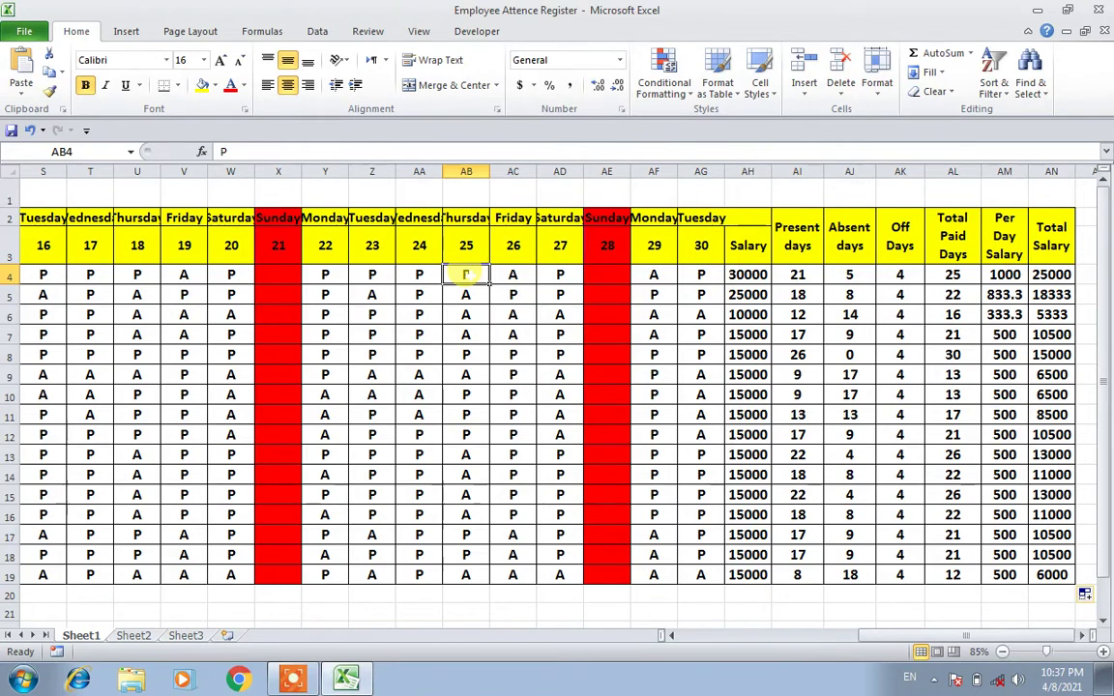
- Mark the first employee absent on day 25 (AB4) and check updated present, absent and salary totals
text(A)
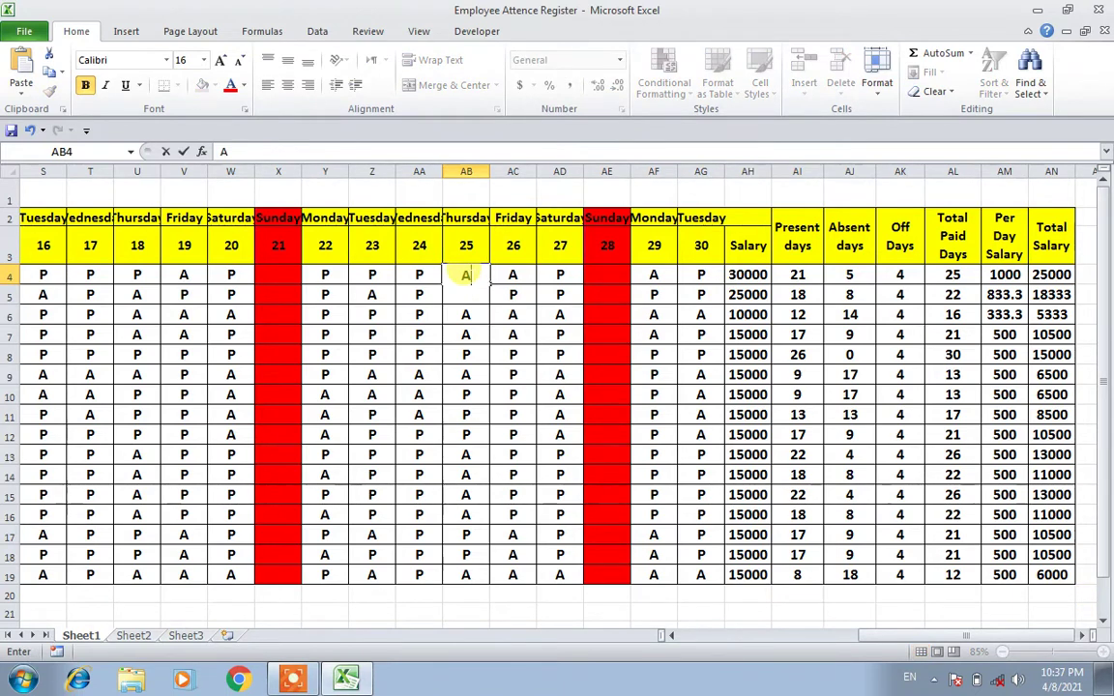
key(Return)
click(1052, 276)
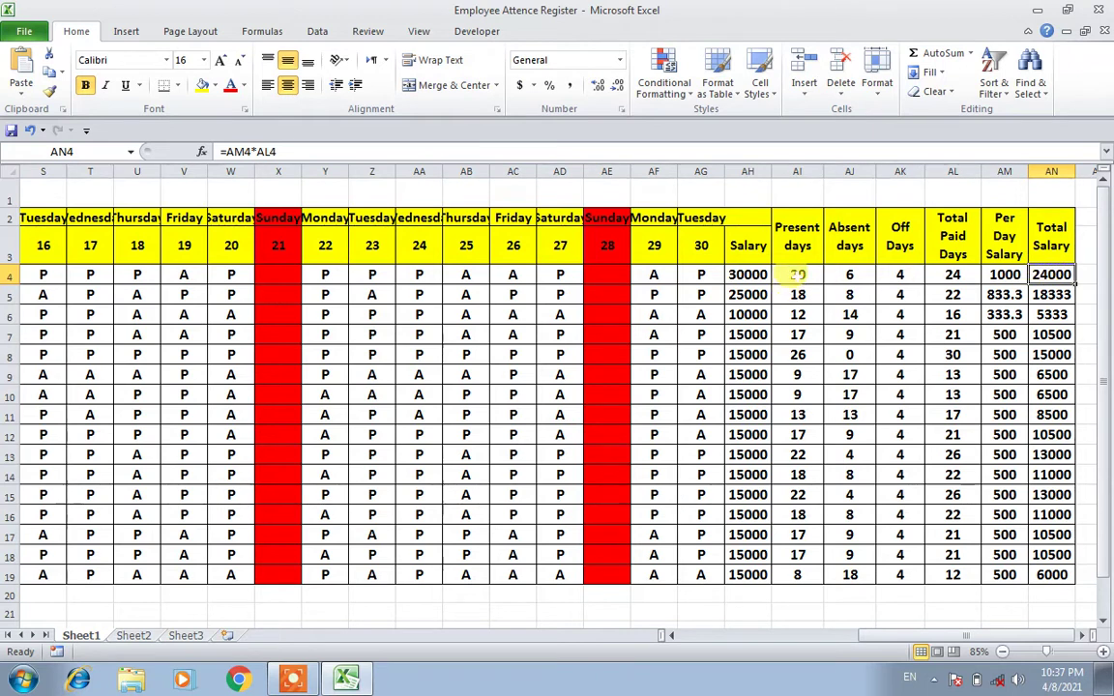
click(796, 274)
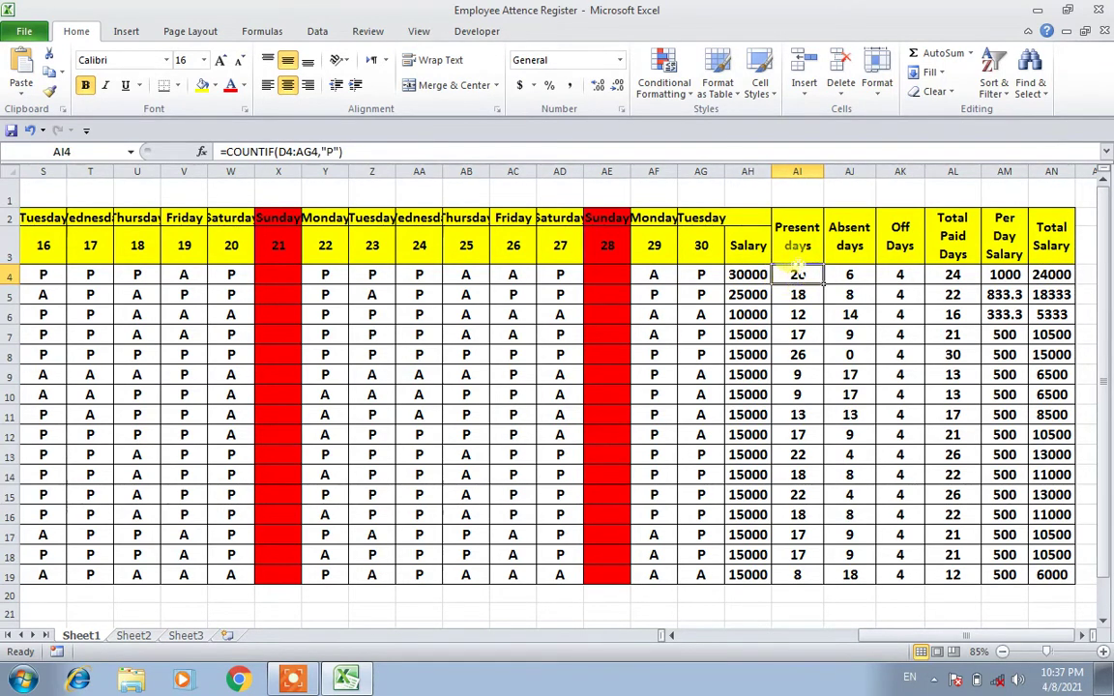
click(849, 275)
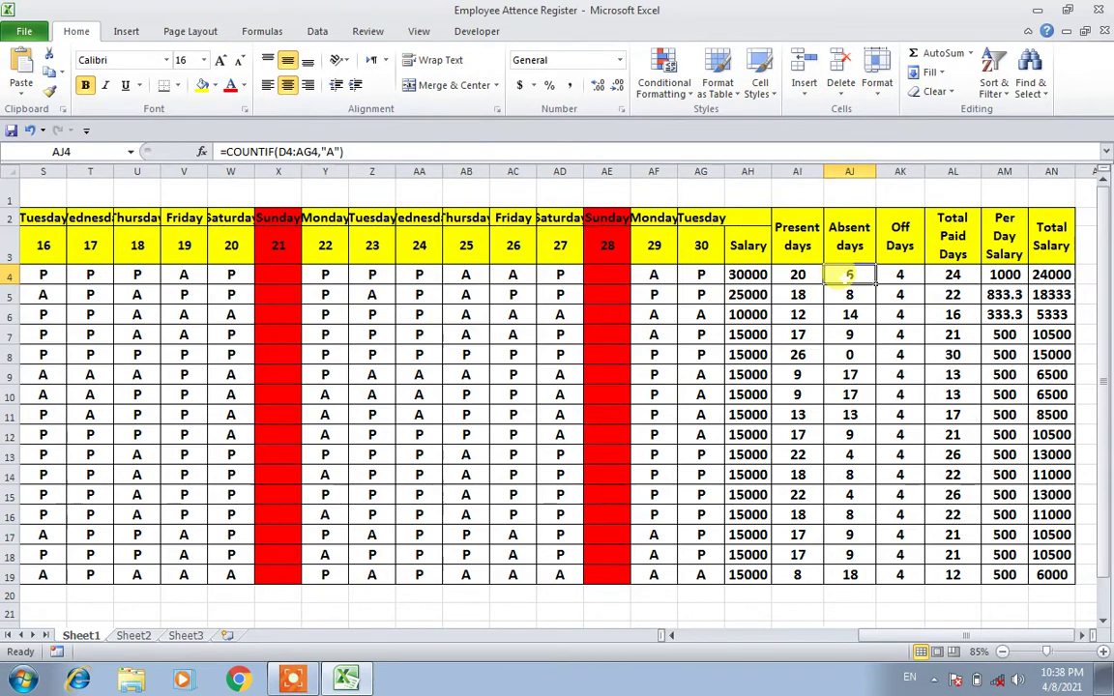
- Mark day 24 (AA4) absent too and verify the recalculated absent days and 23000 salary
click(418, 275)
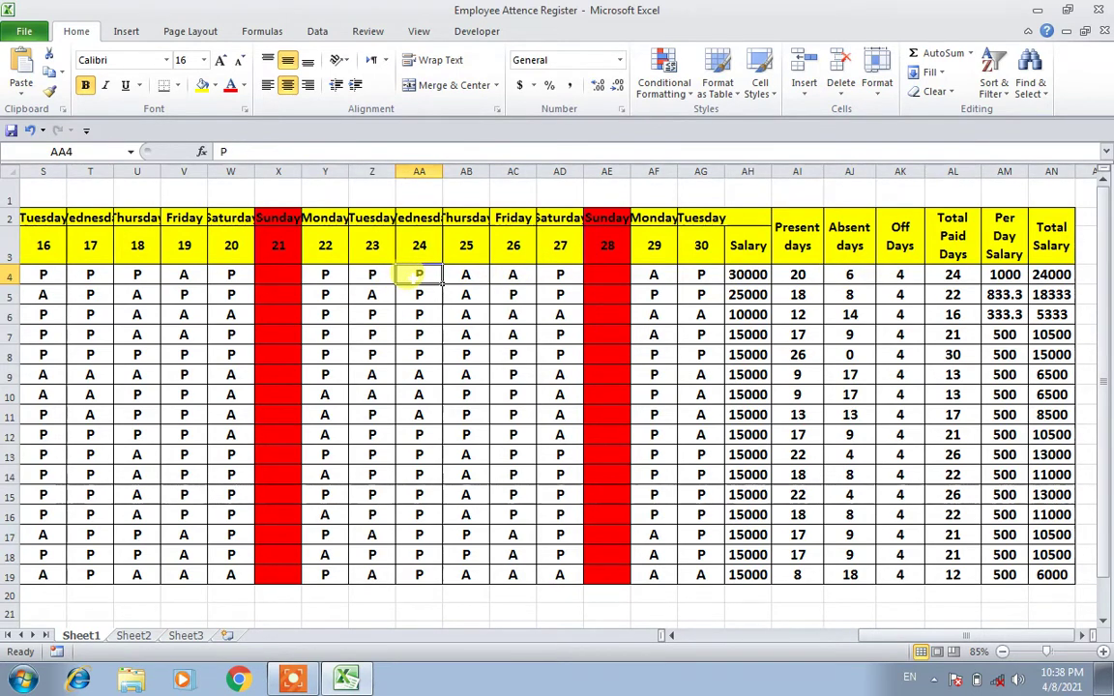
text(A)
key(Return)
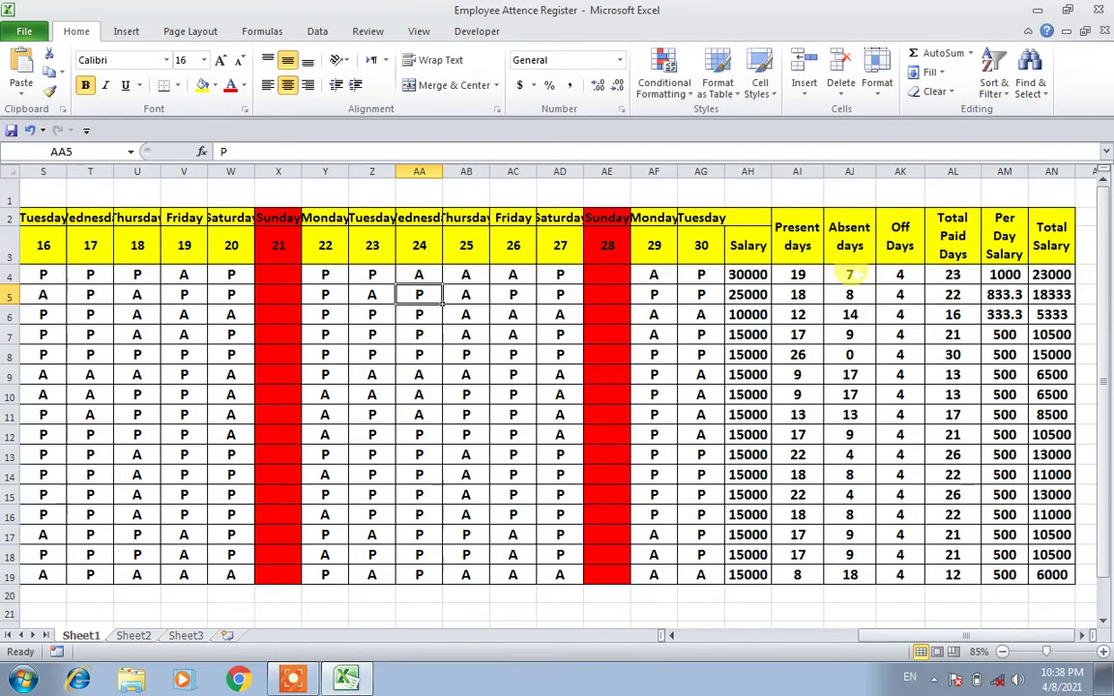
click(849, 274)
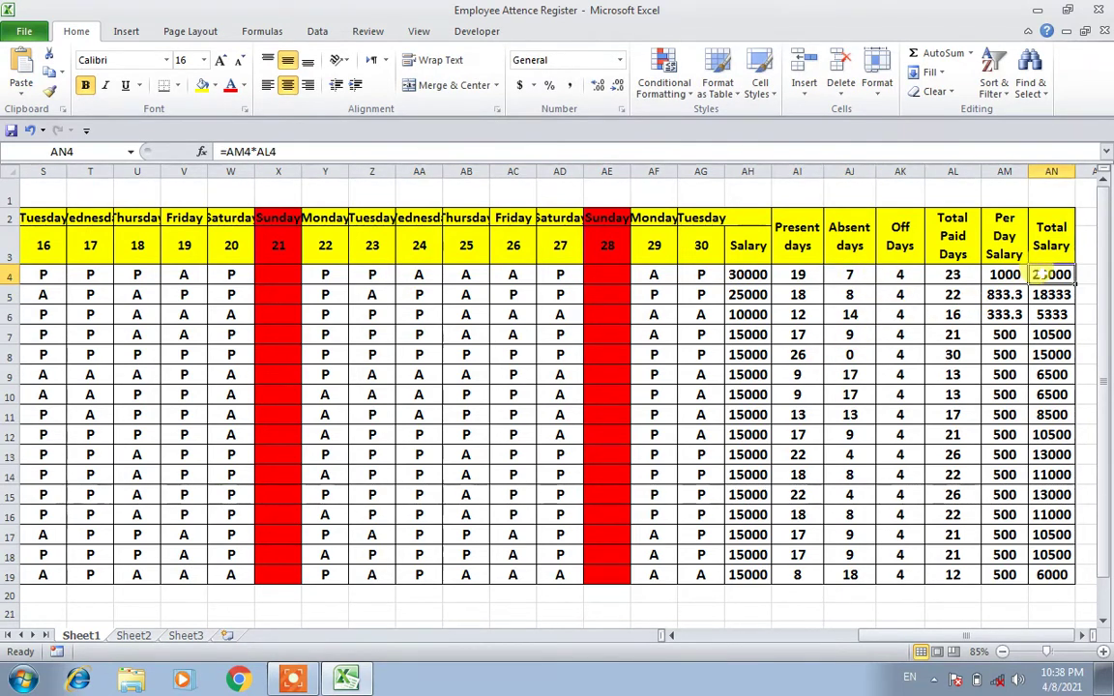
click(1049, 275)
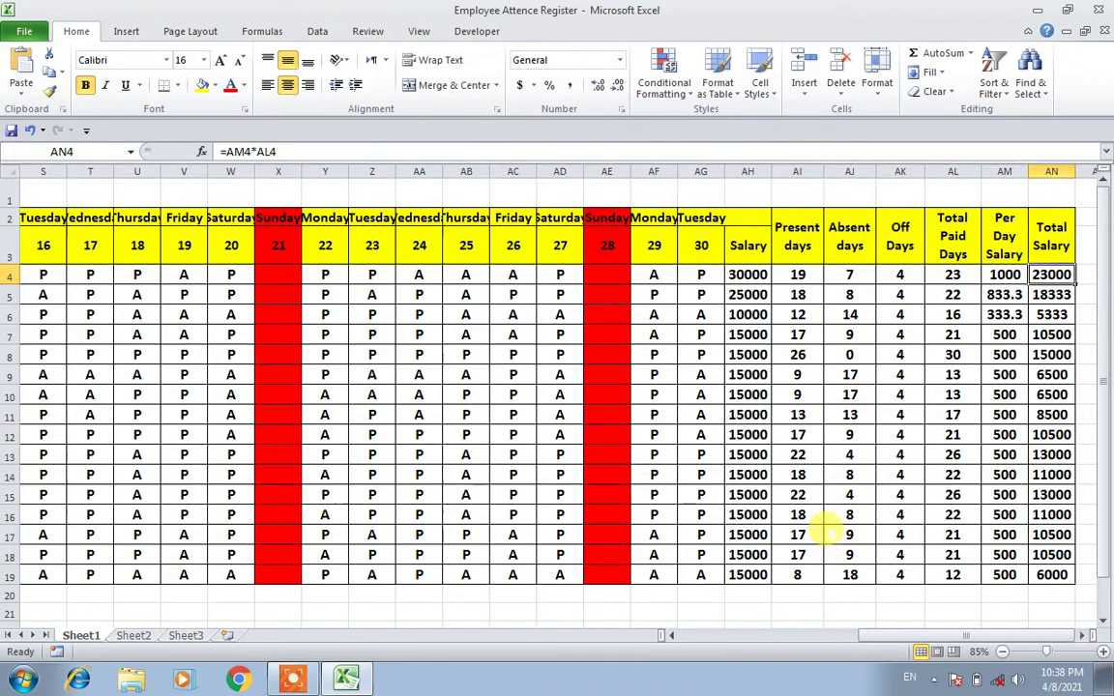
- Scroll the sheet left to columns A–T, showing the register title and employee names
drag(894, 639, 701, 636)
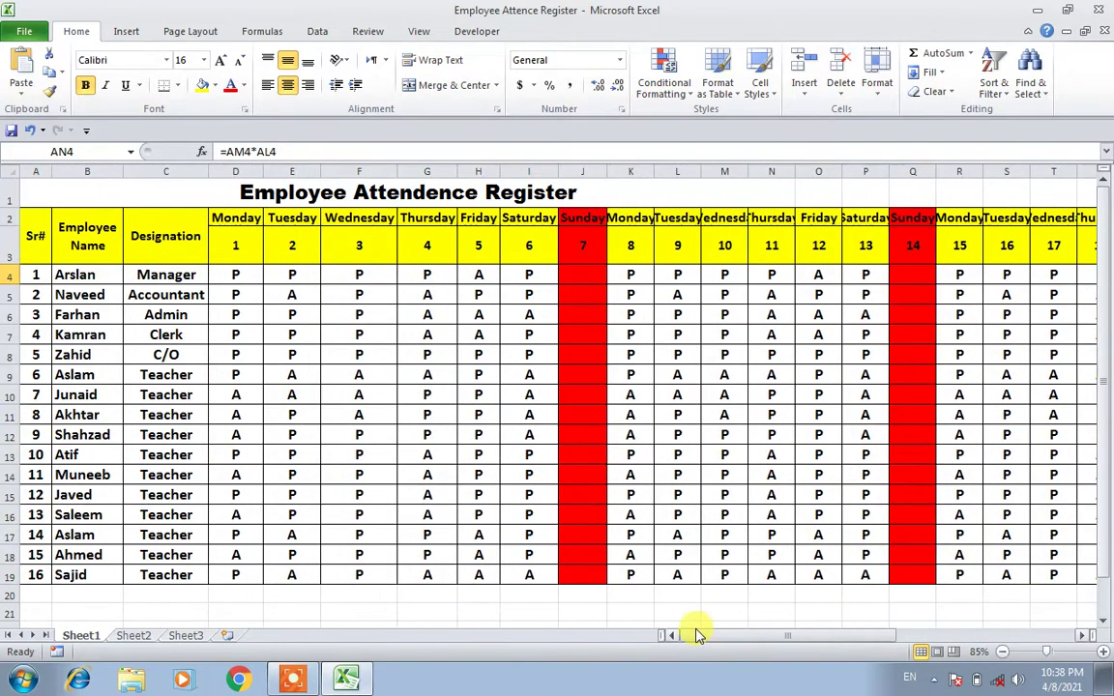